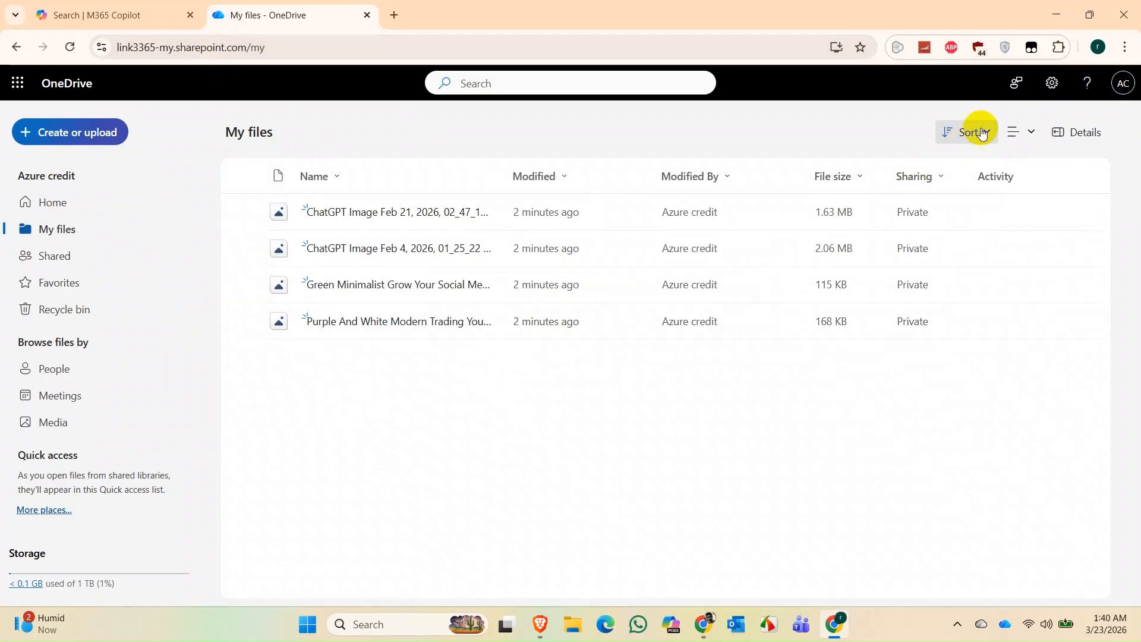
- Open the OneDrive Settings pane from the gear icon in Azure credit's My files
click(1053, 86)
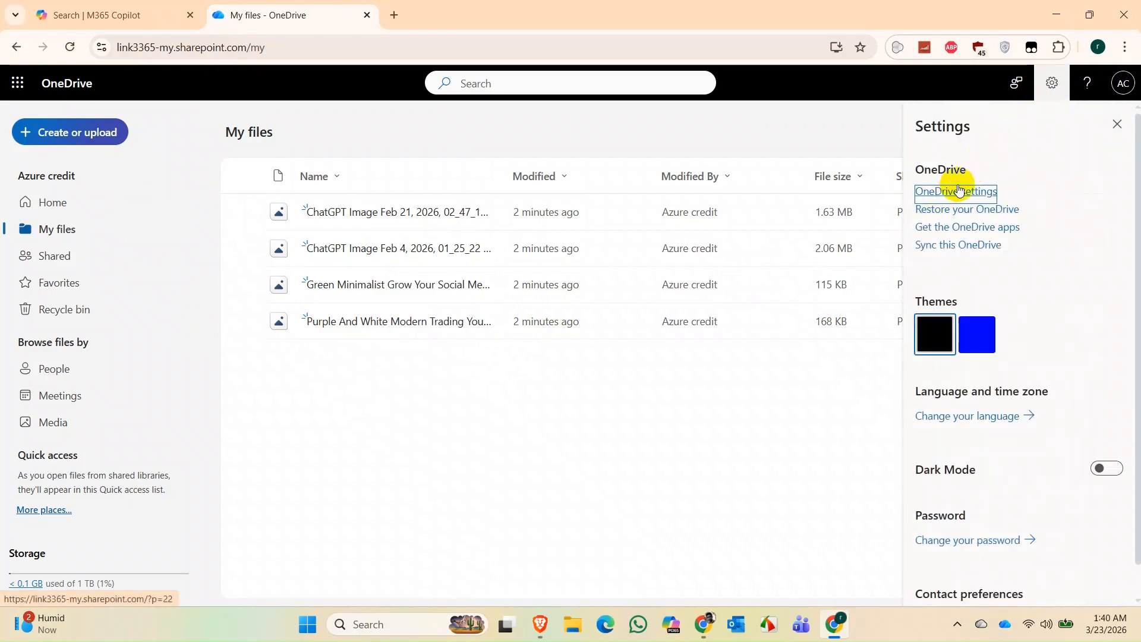
- Go to OneDrive settings, then More Settings, and open Site collection administrators
click(942, 197)
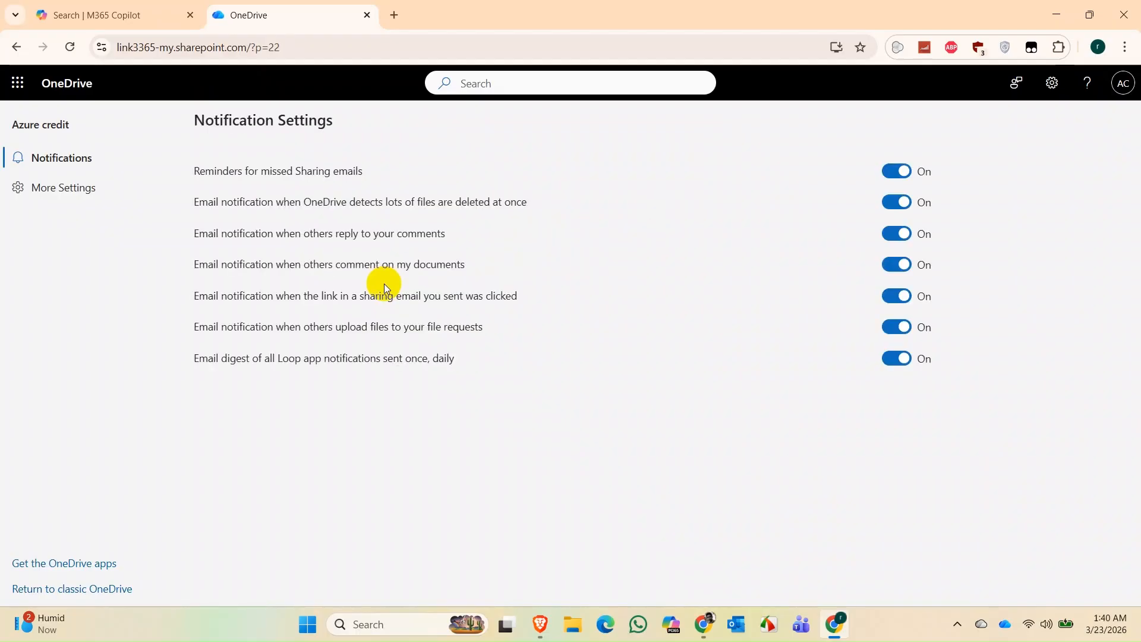
click(65, 195)
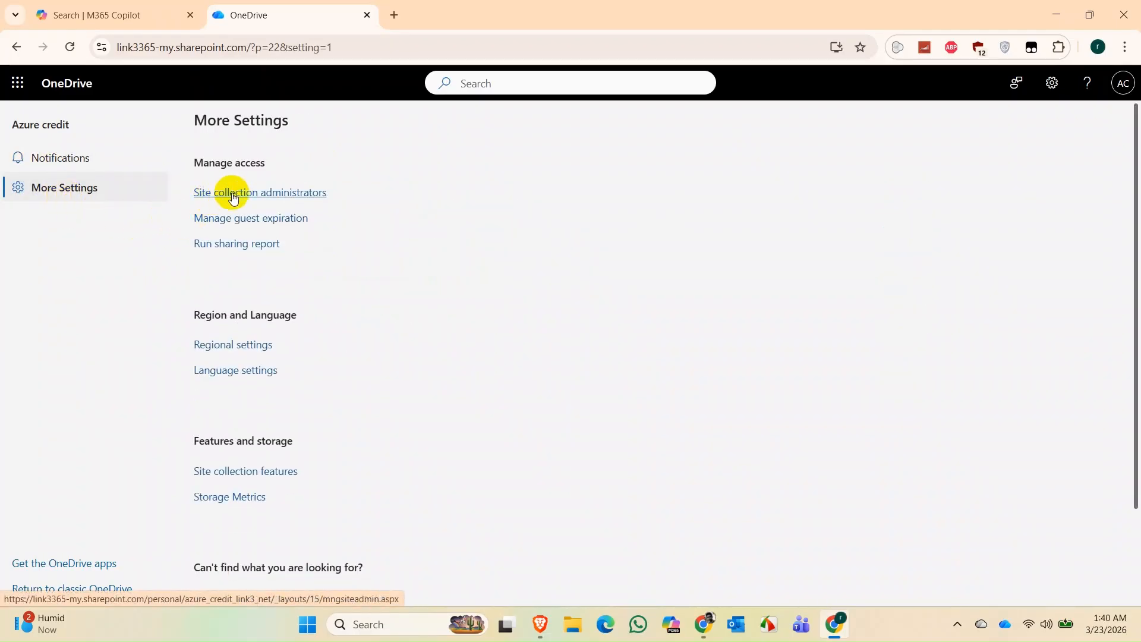
click(233, 197)
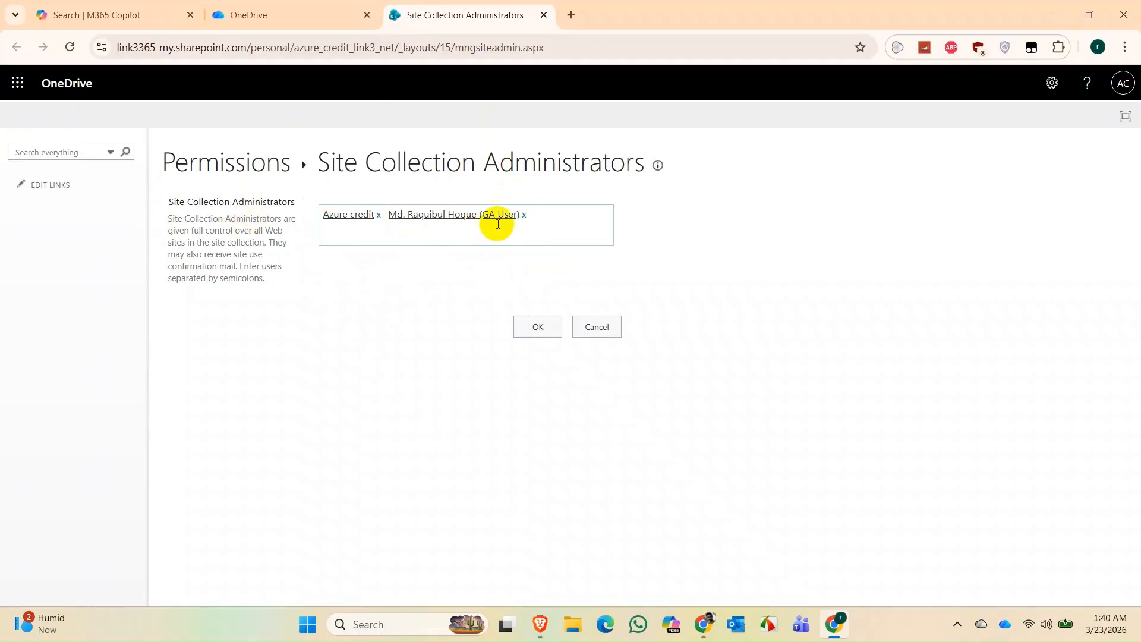
- Add another user account to the site collection administrators via the people picker and save
click(559, 217)
text(ra)
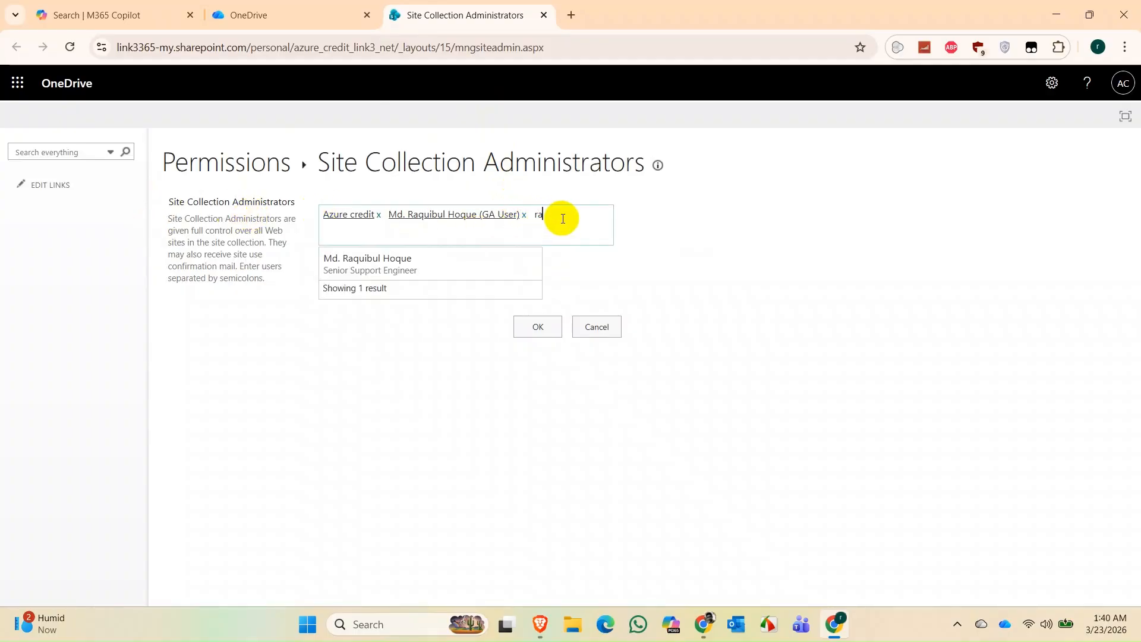
text(qui)
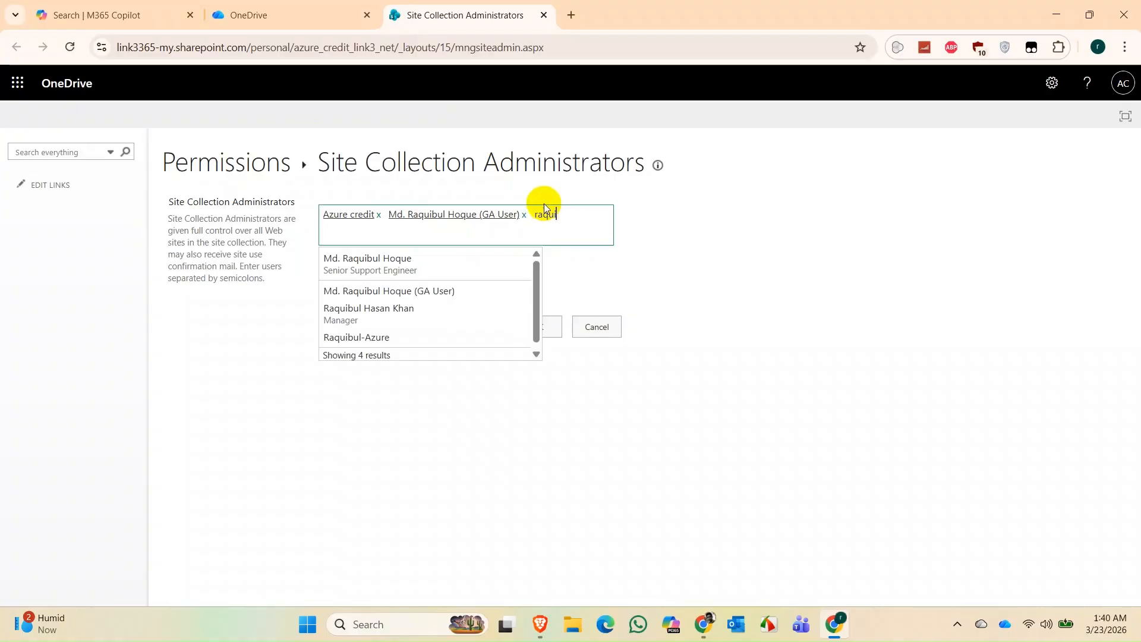
click(402, 260)
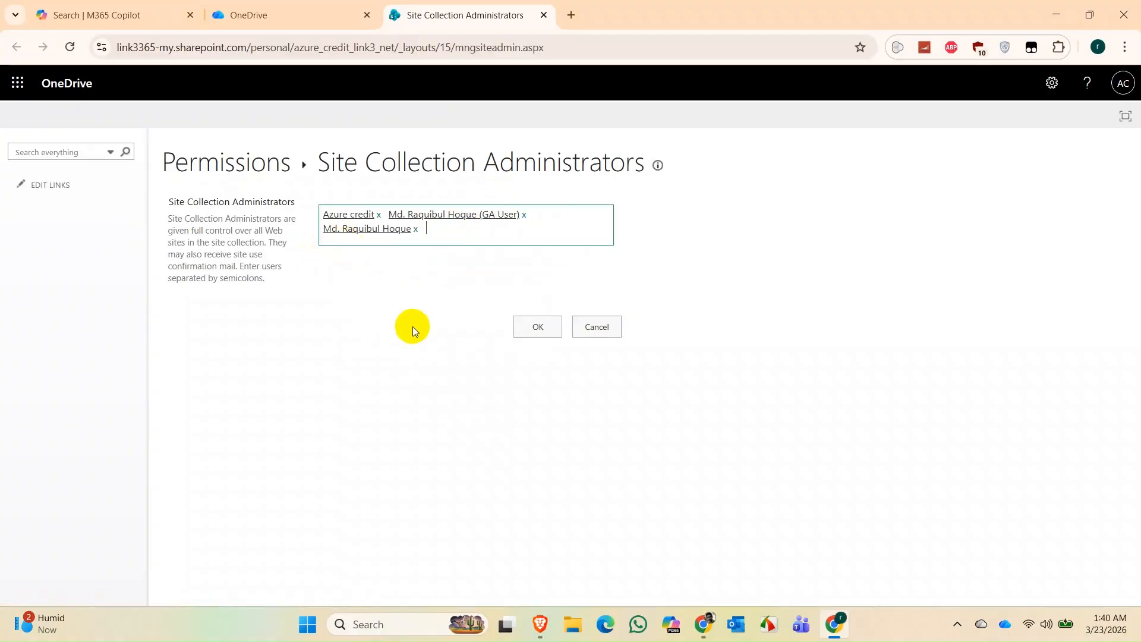
click(528, 330)
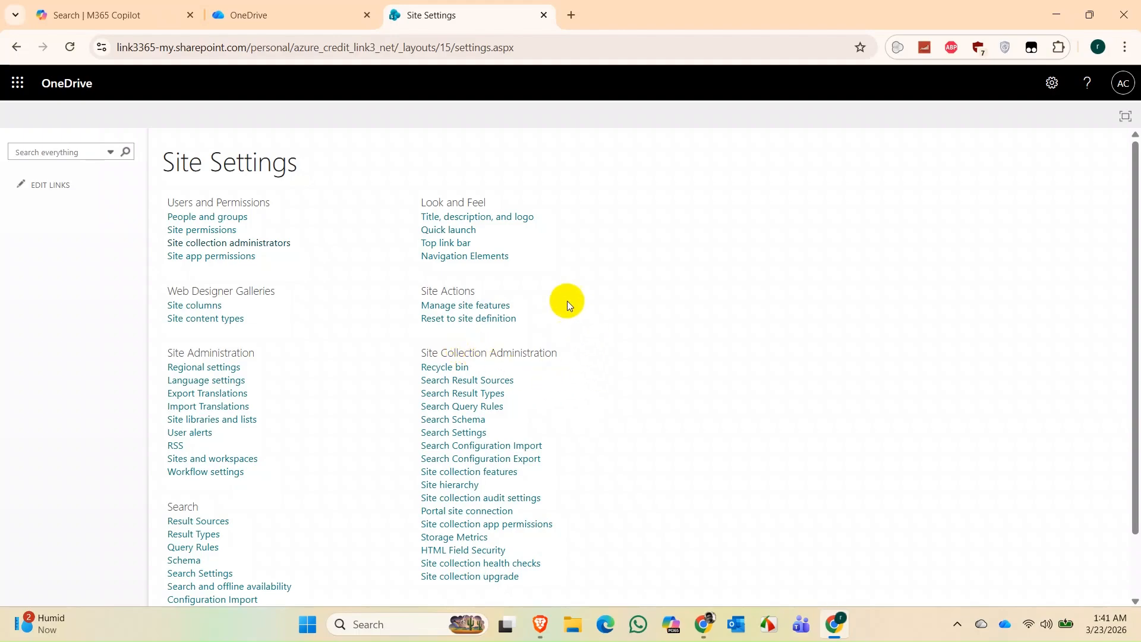
scroll(527, 395, down, 2)
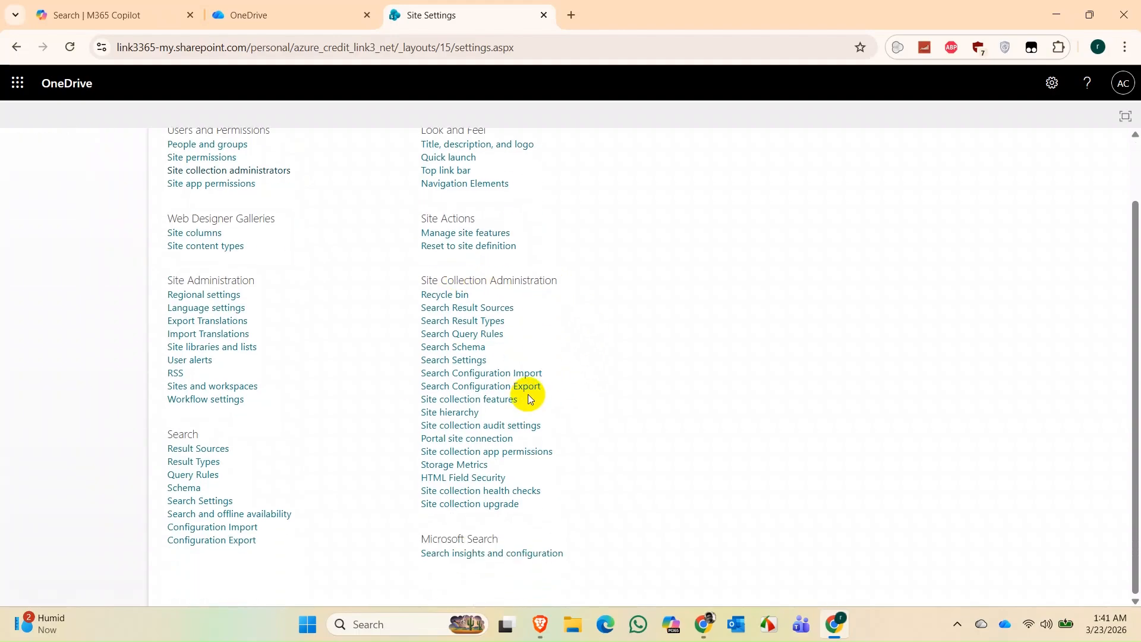
scroll(528, 395, up, 2)
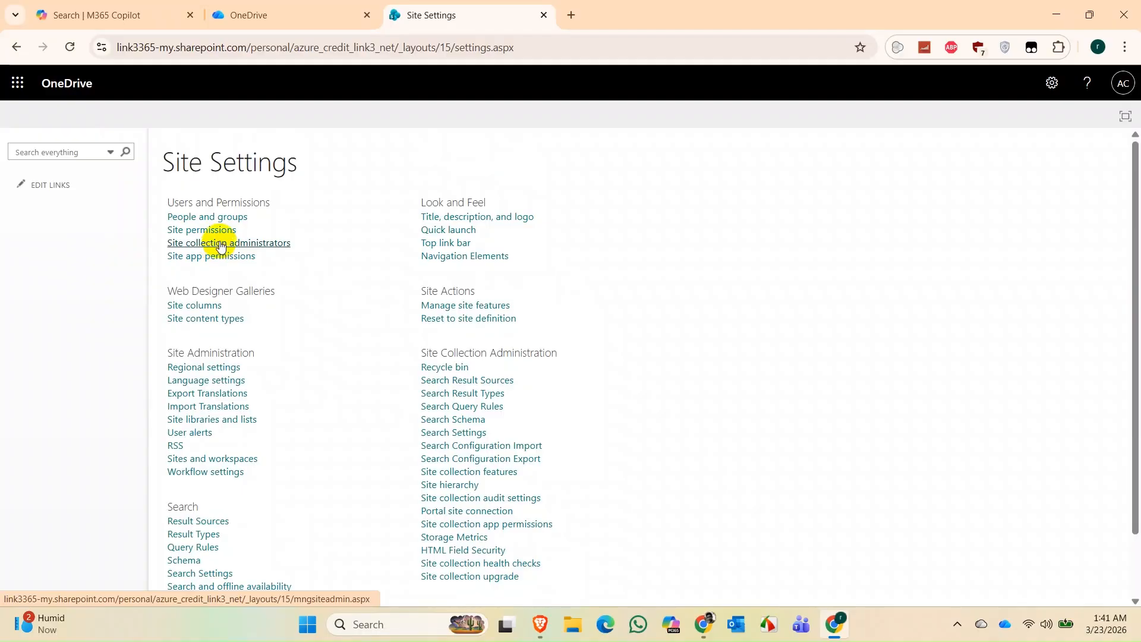
click(219, 243)
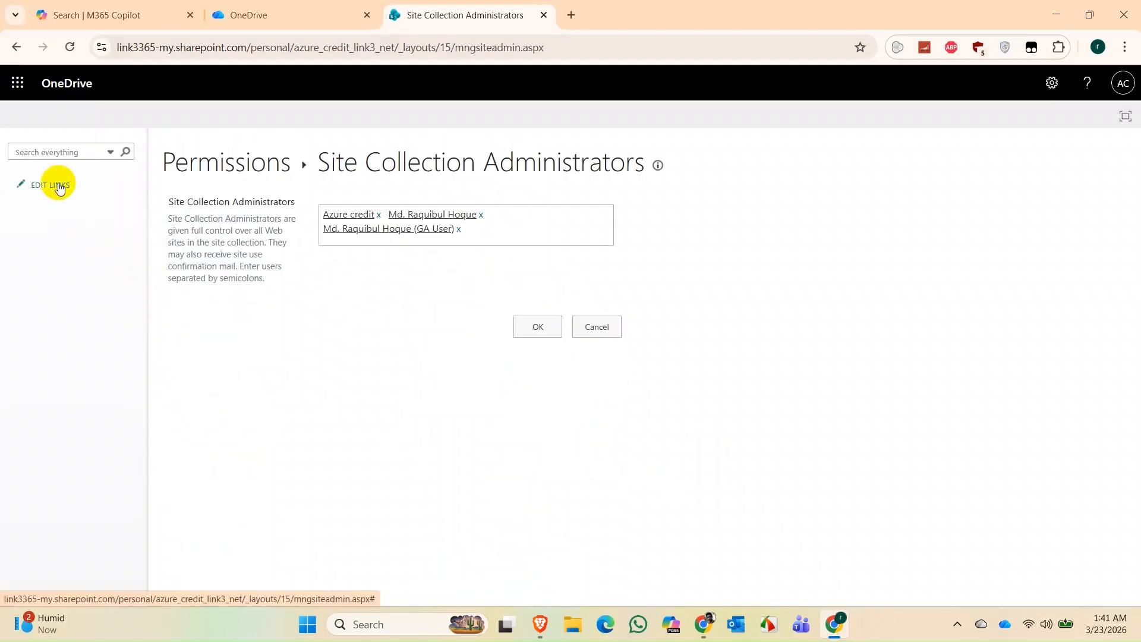
click(537, 326)
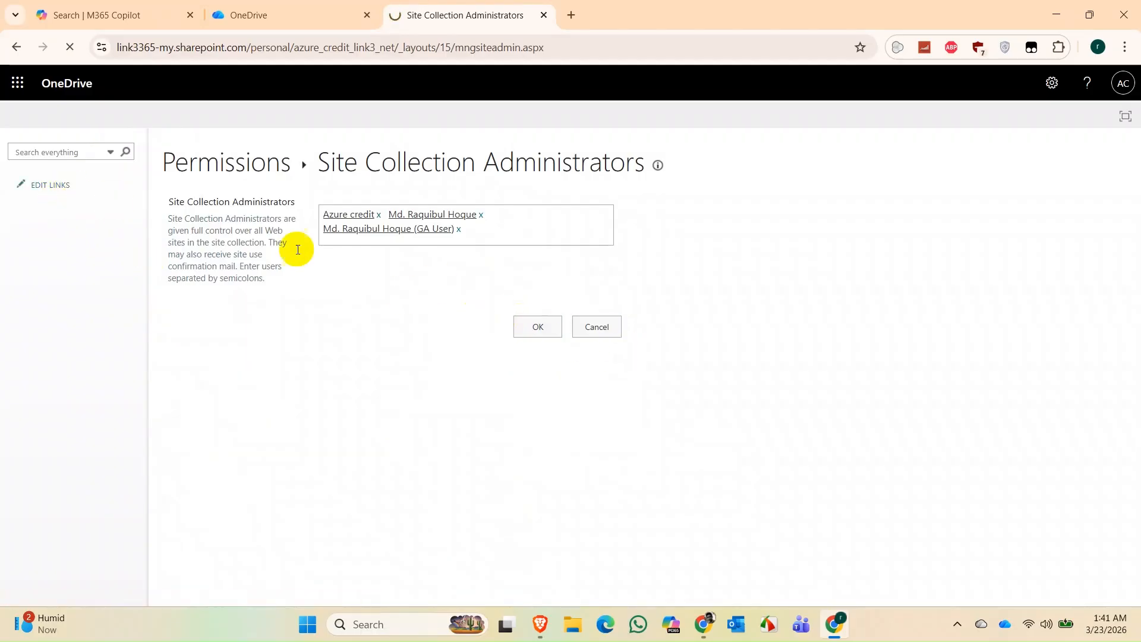
click(574, 41)
key(ctrl+c)
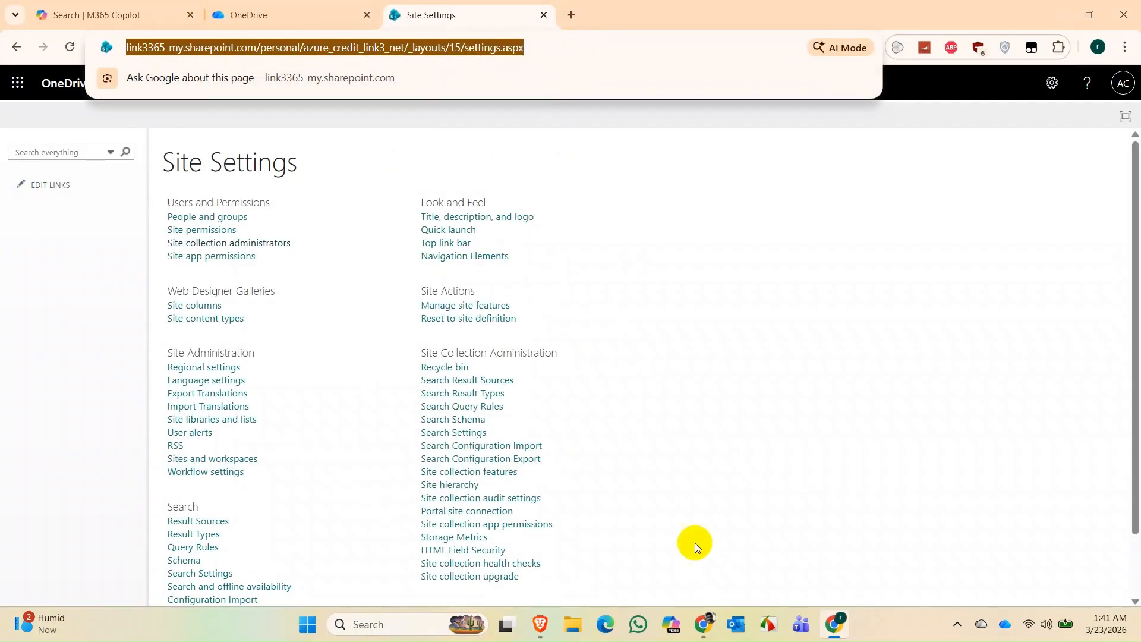
- Load the copied Site Settings URL in a new tab of the other Chrome profile's window, then return
click(703, 609)
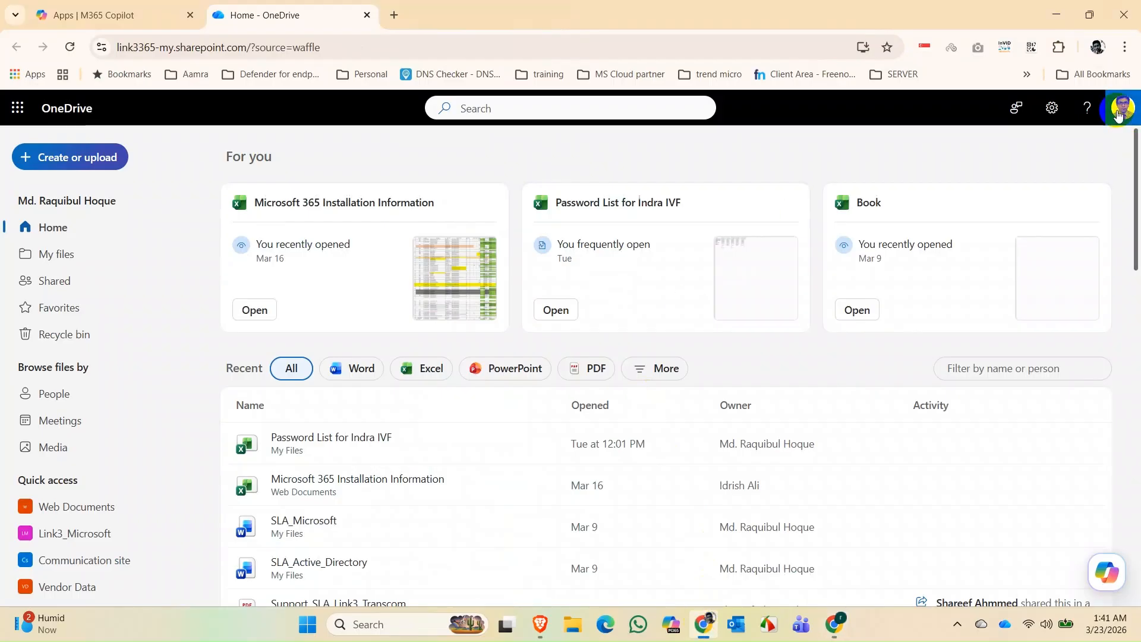
click(1122, 117)
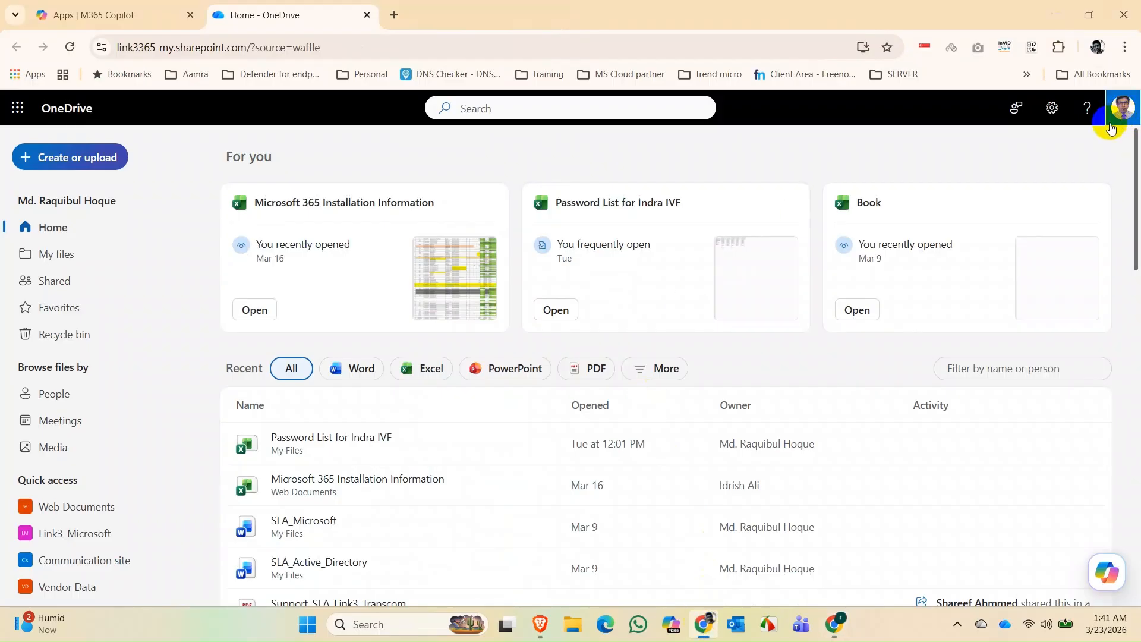
click(393, 15)
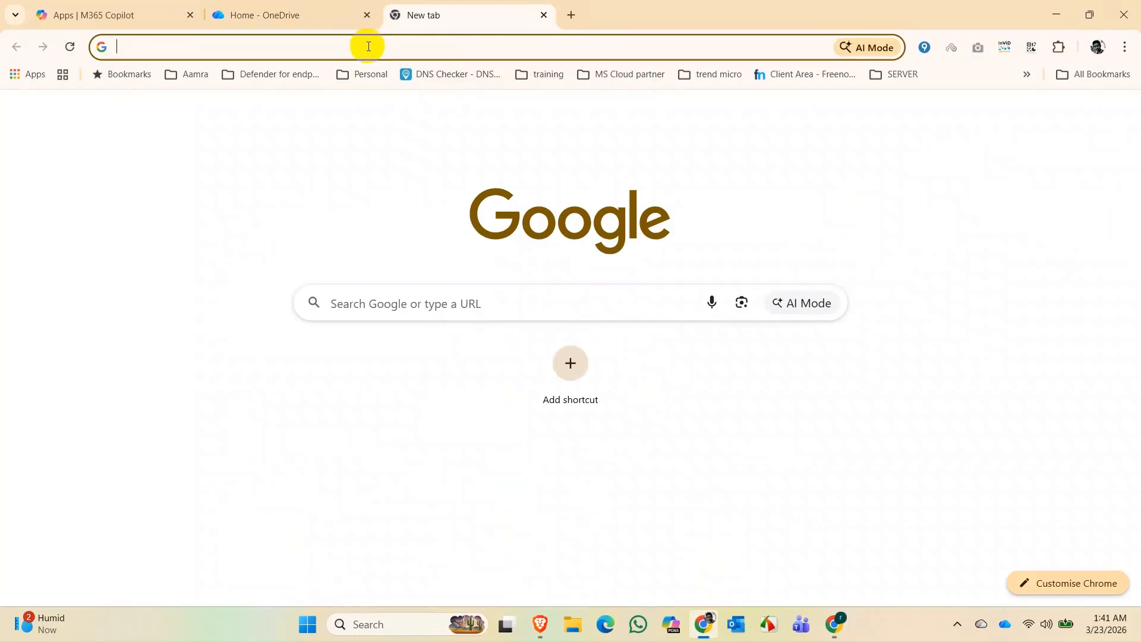
click(370, 46)
key(ctrl+v)
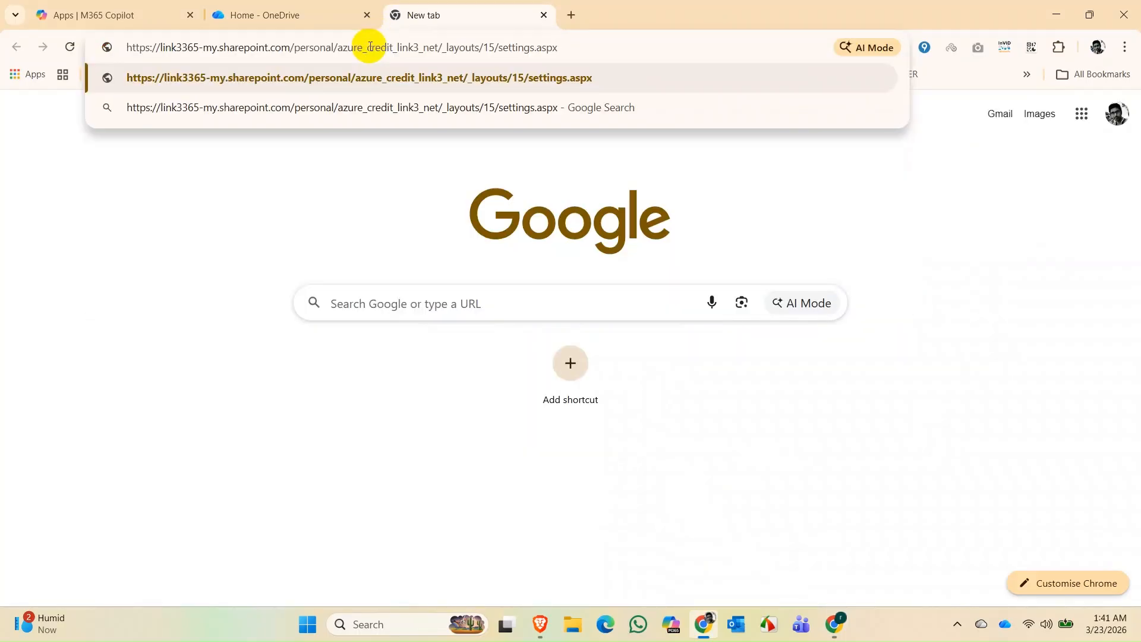
key(Return)
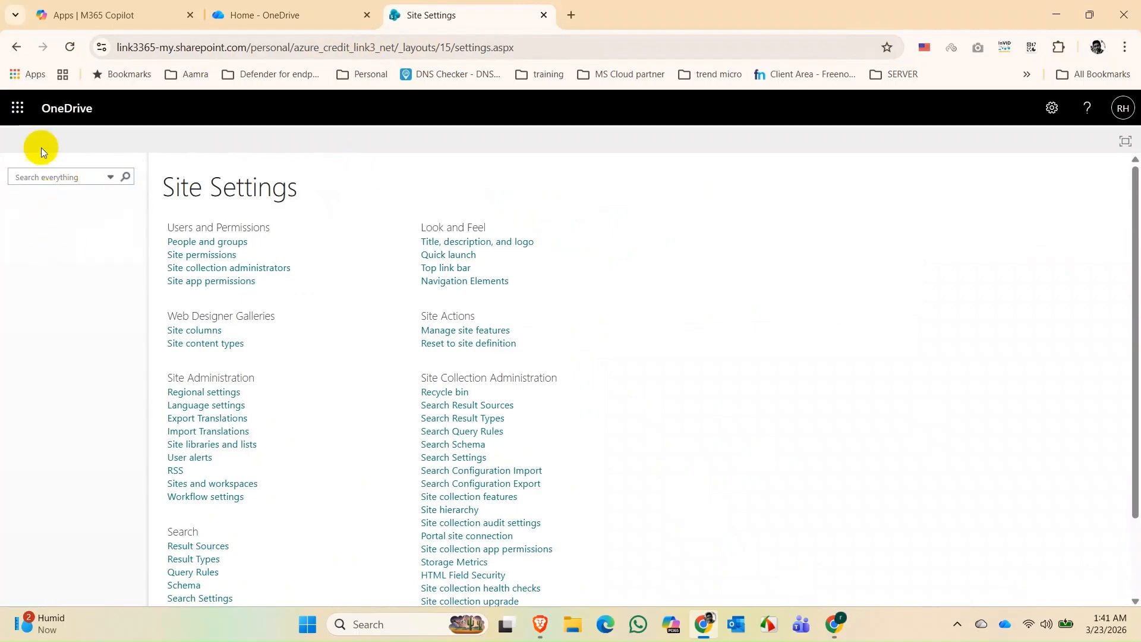
double_click(547, 46)
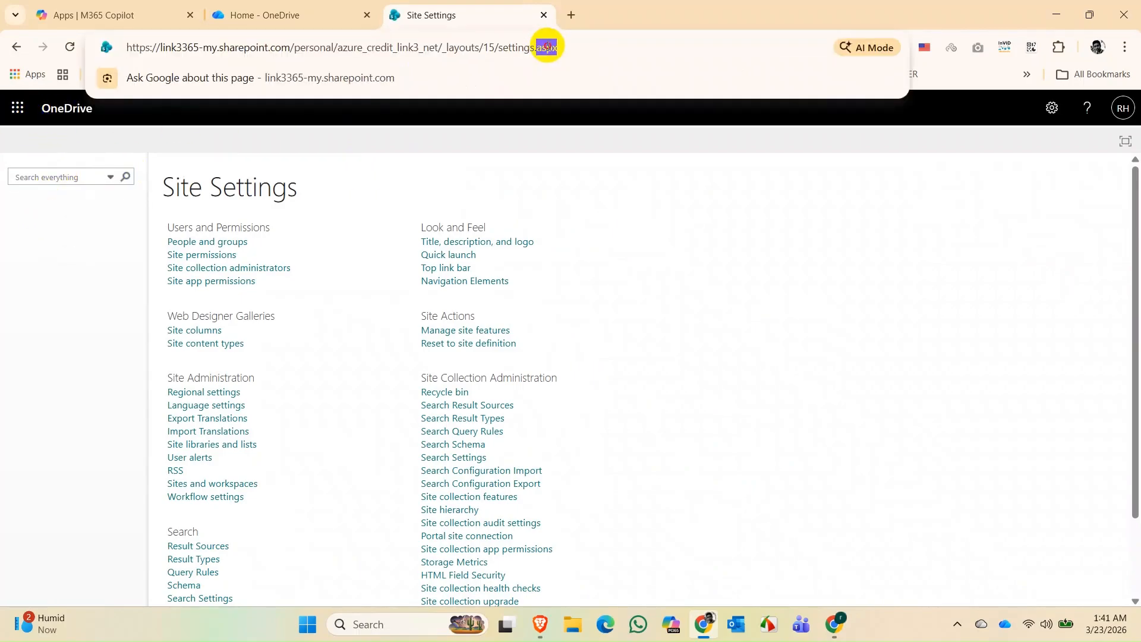
click(611, 44)
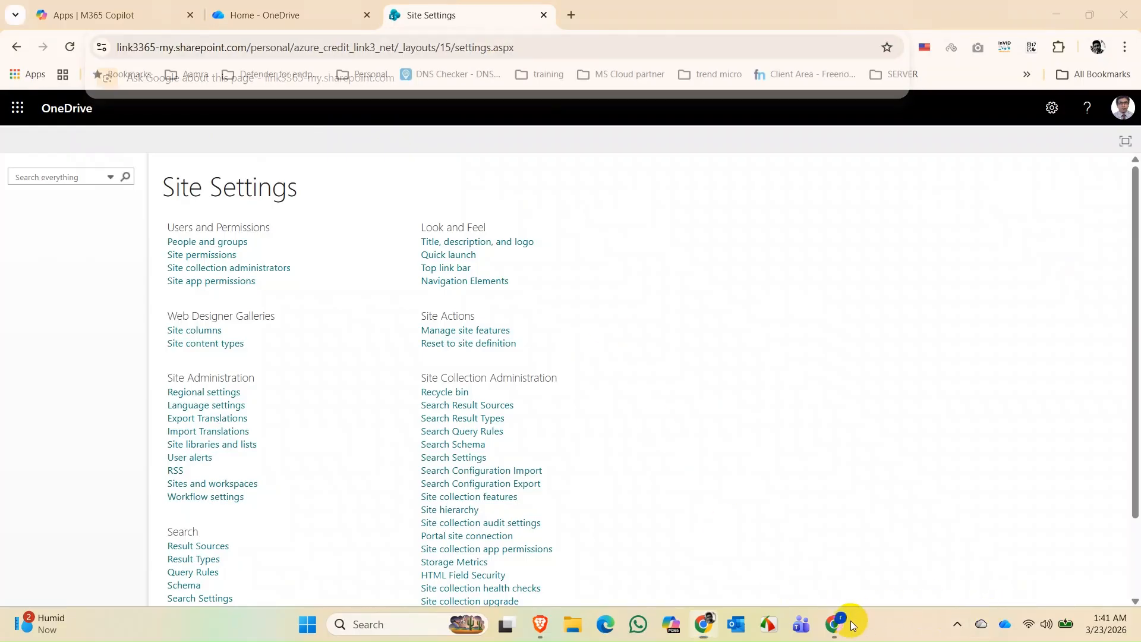
click(834, 624)
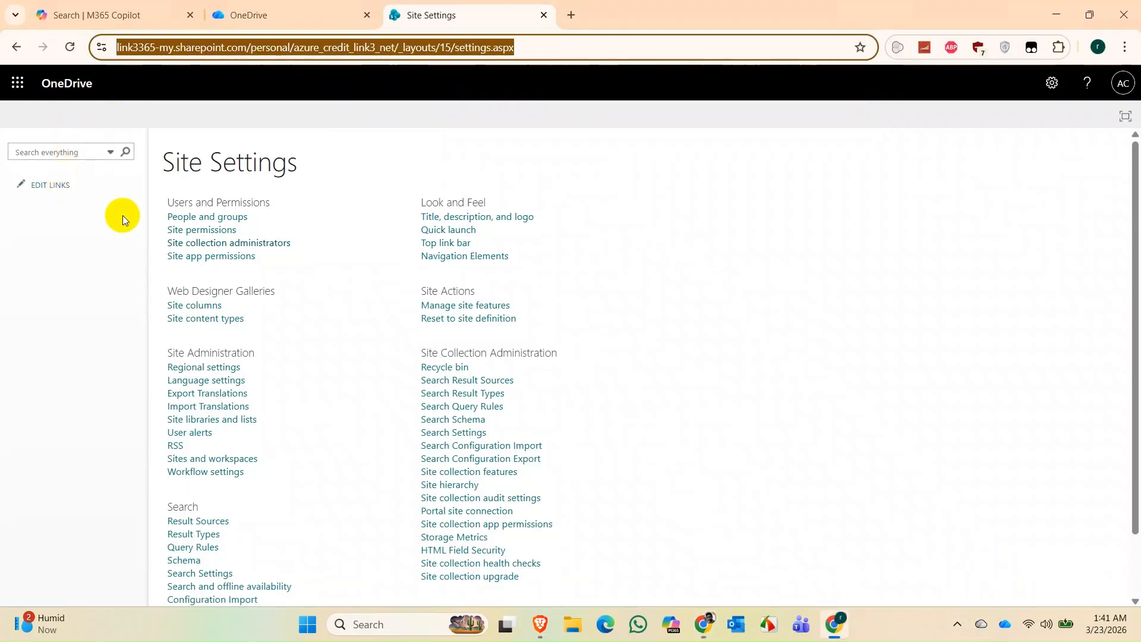
- Open OneDrive in a new tab from the app launcher and close the Site Settings tab
click(304, 17)
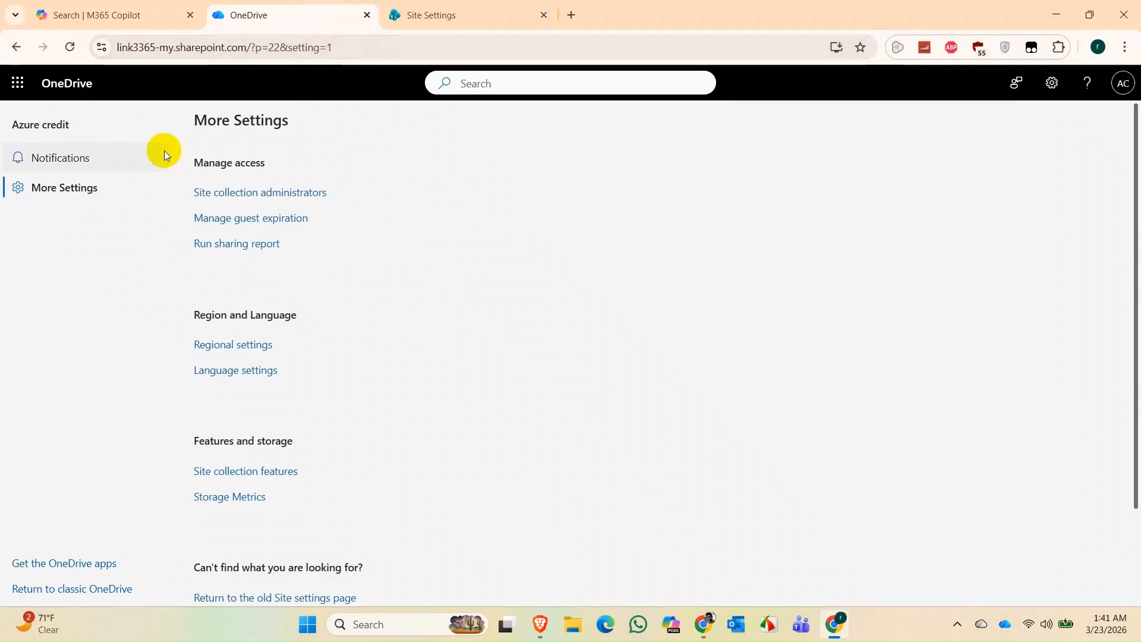
click(16, 85)
click(142, 174)
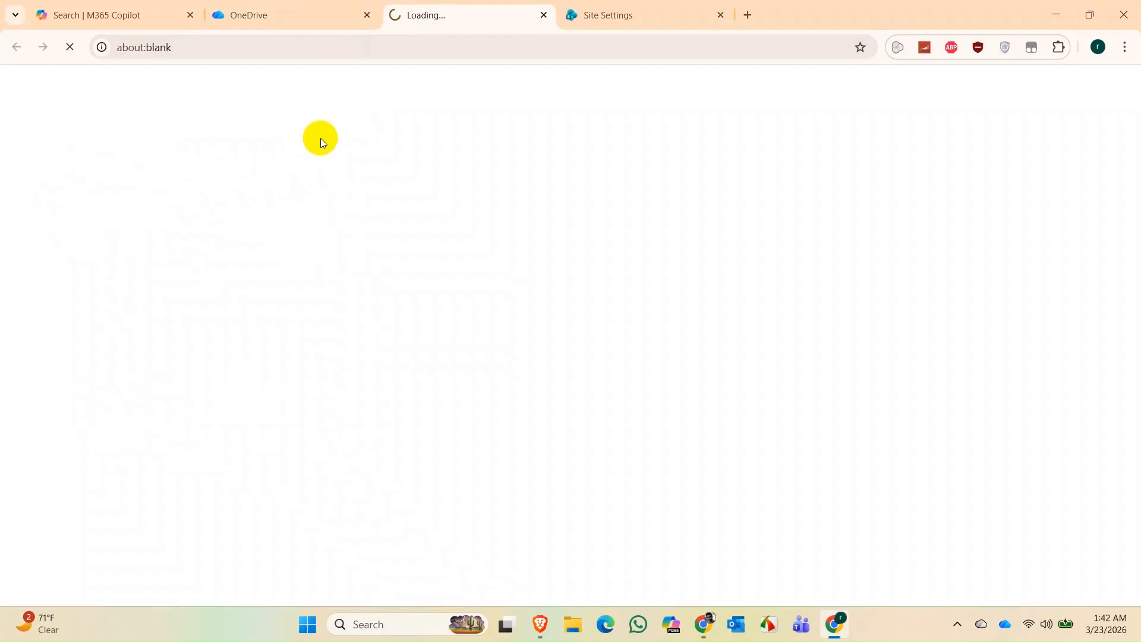
click(721, 15)
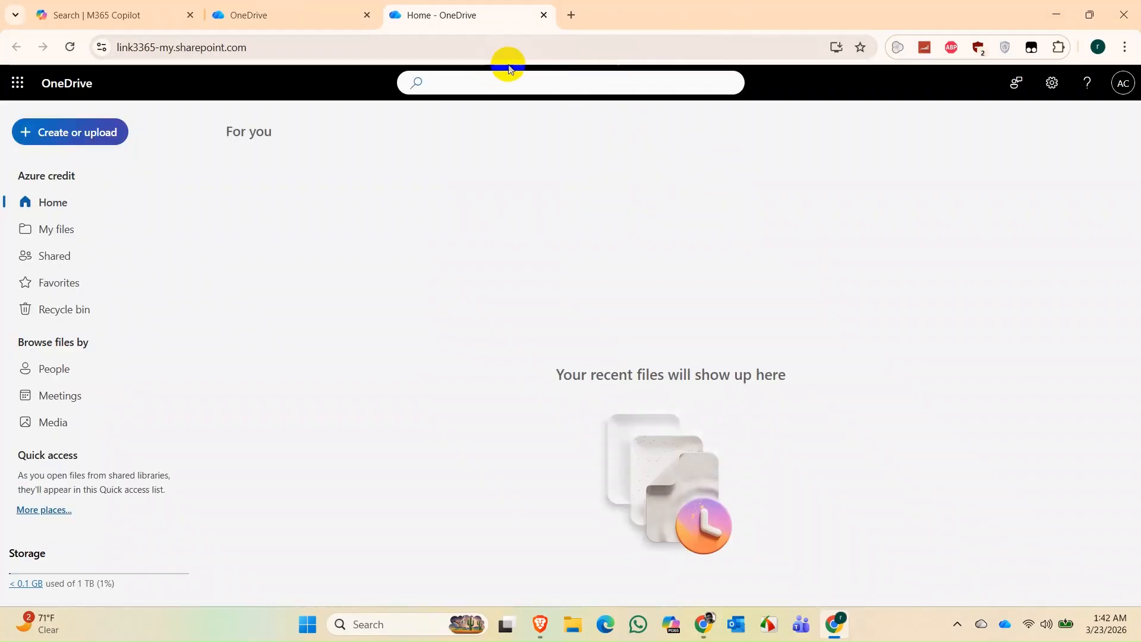
click(605, 51)
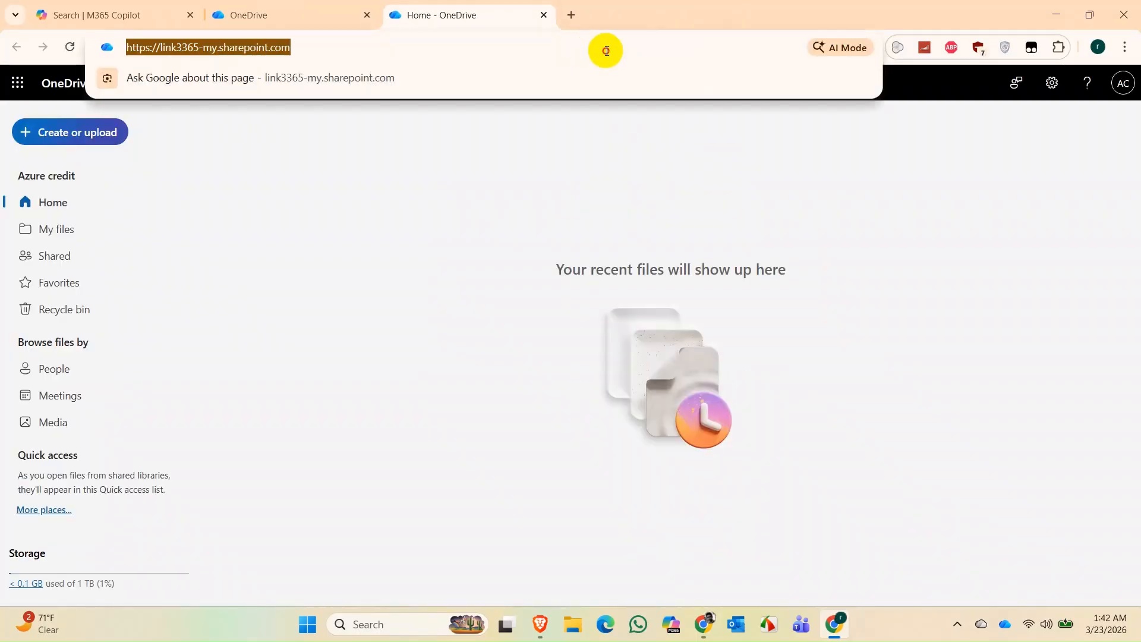
double_click(606, 51)
click(606, 52)
- Select the OneDrive web URL on the More Settings page, then switch to the other Chrome window
click(1057, 96)
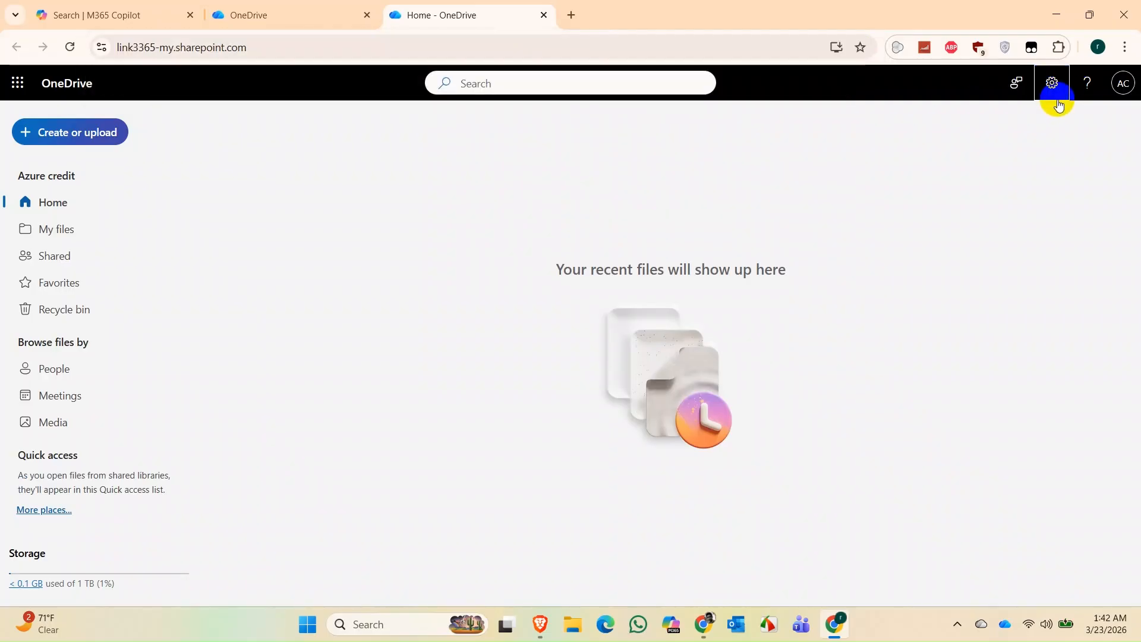
click(961, 190)
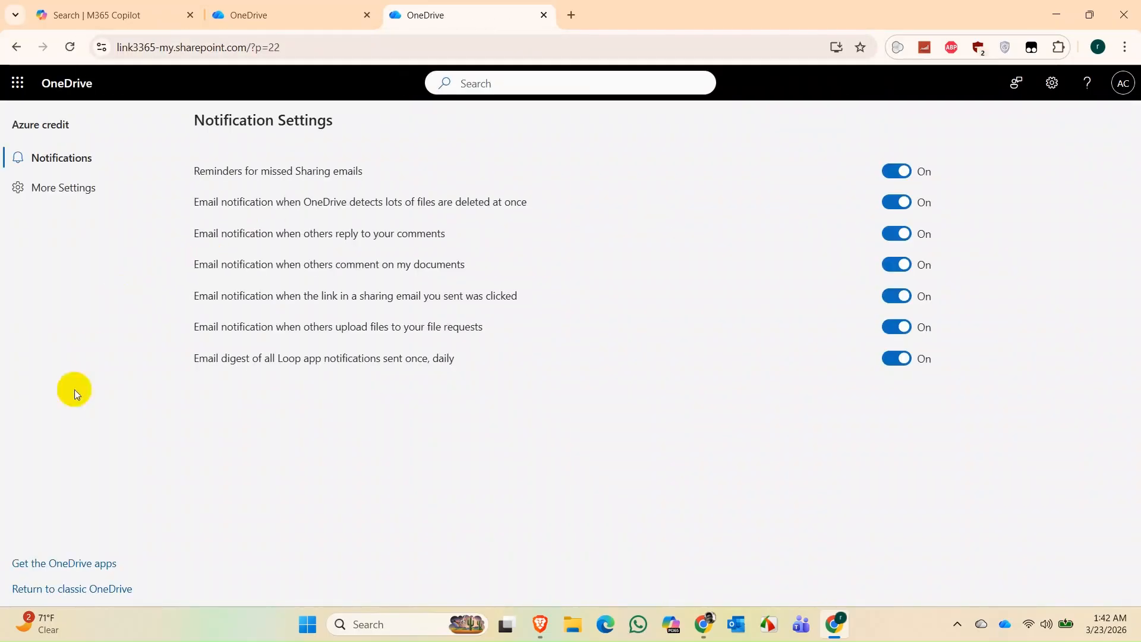
click(82, 191)
scroll(345, 427, down, 2)
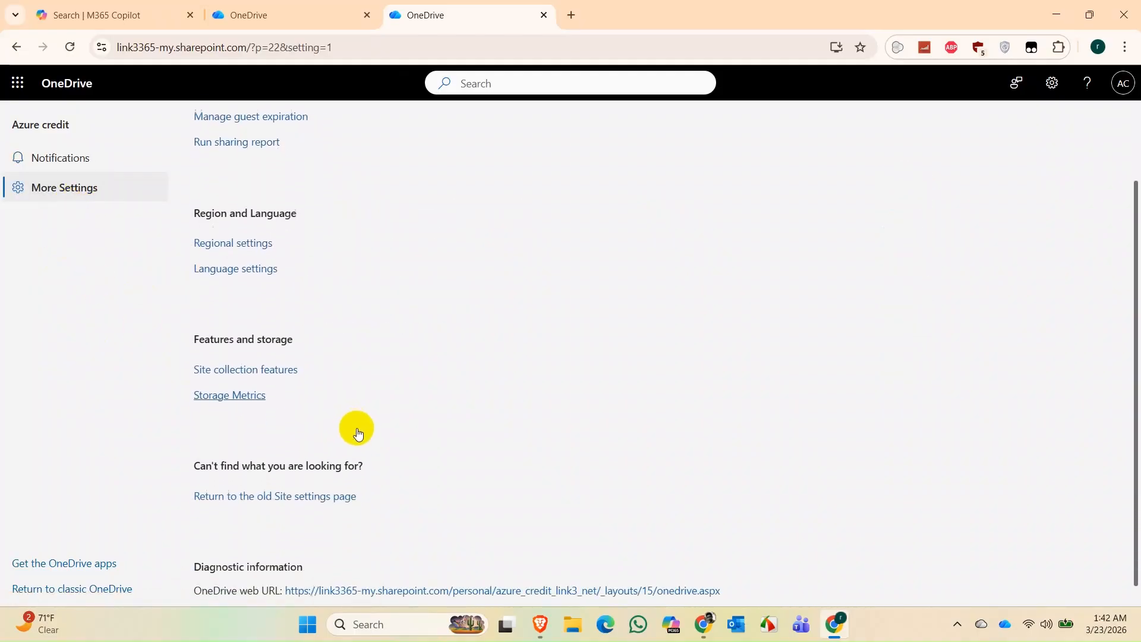
scroll(357, 433, down, 1)
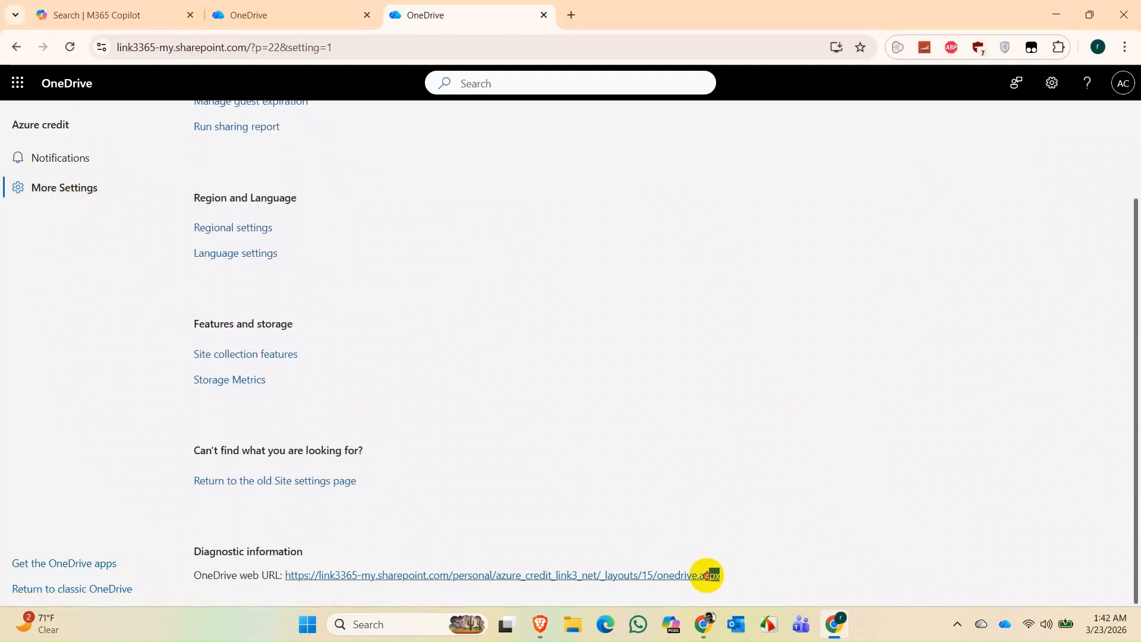
drag(713, 575, 284, 568)
key(ctrl+c)
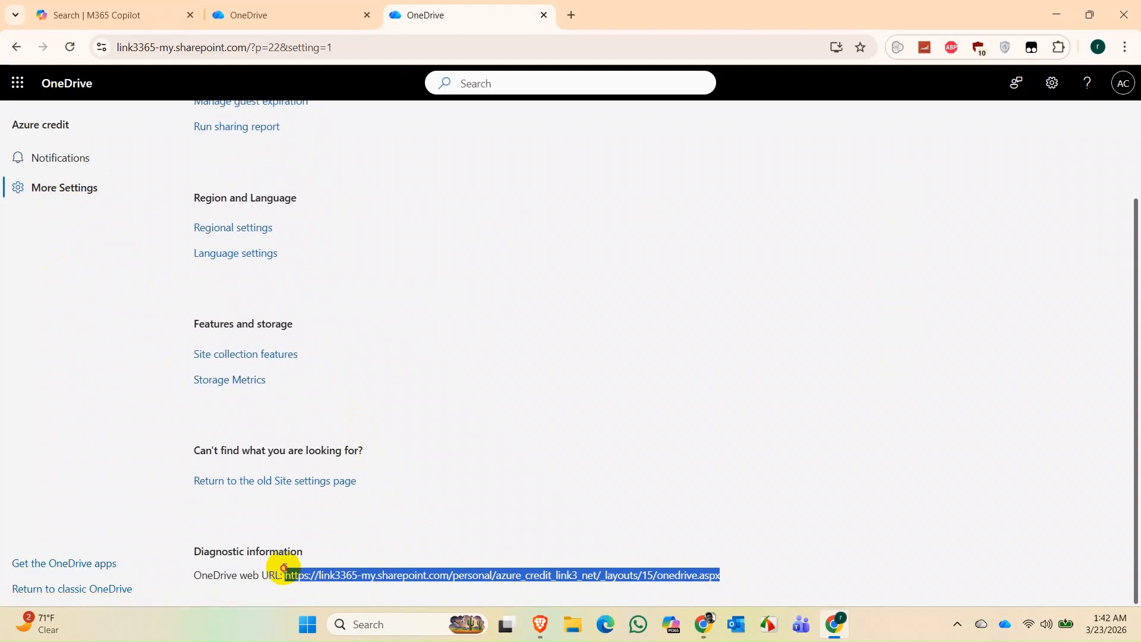
click(706, 622)
click(527, 47)
- Replace the address with the copied onedrive.aspx URL and load Azure credit's OneDrive
drag(527, 47, 597, 58)
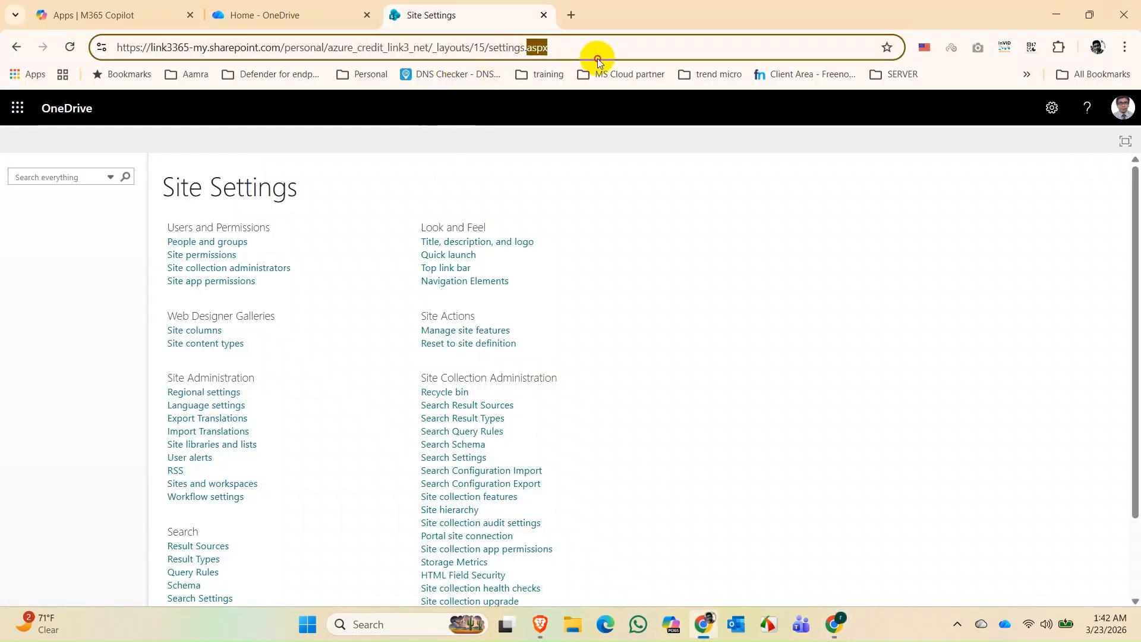
key(ctrl+a)
key(ctrl+v)
key(Return)
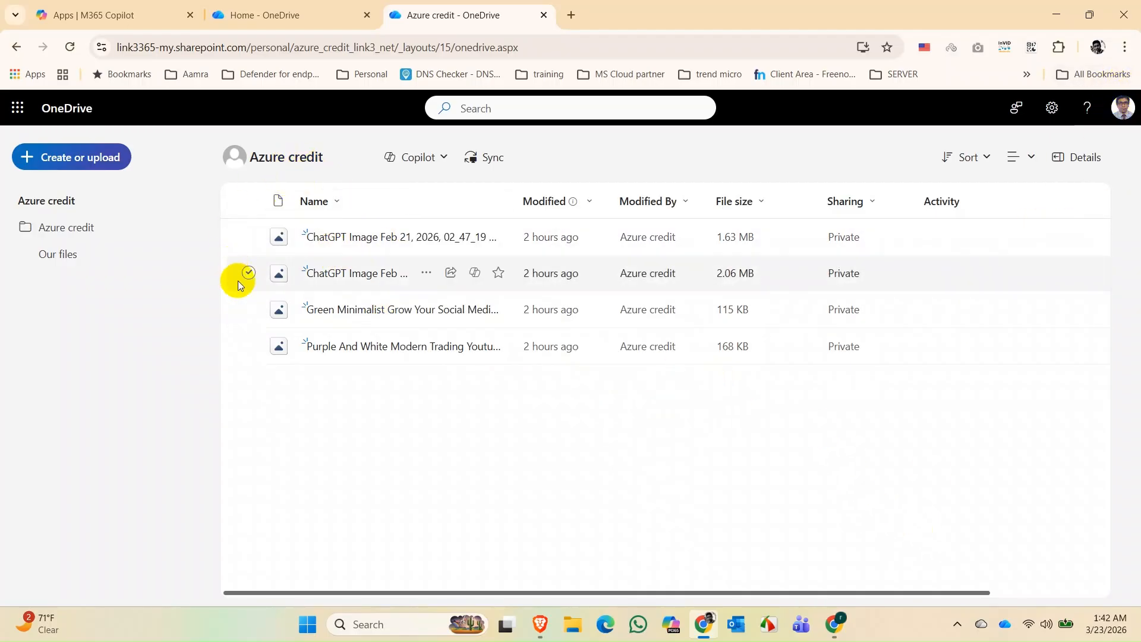
- Select all four image files, start Move to, then cancel without moving anything
click(248, 201)
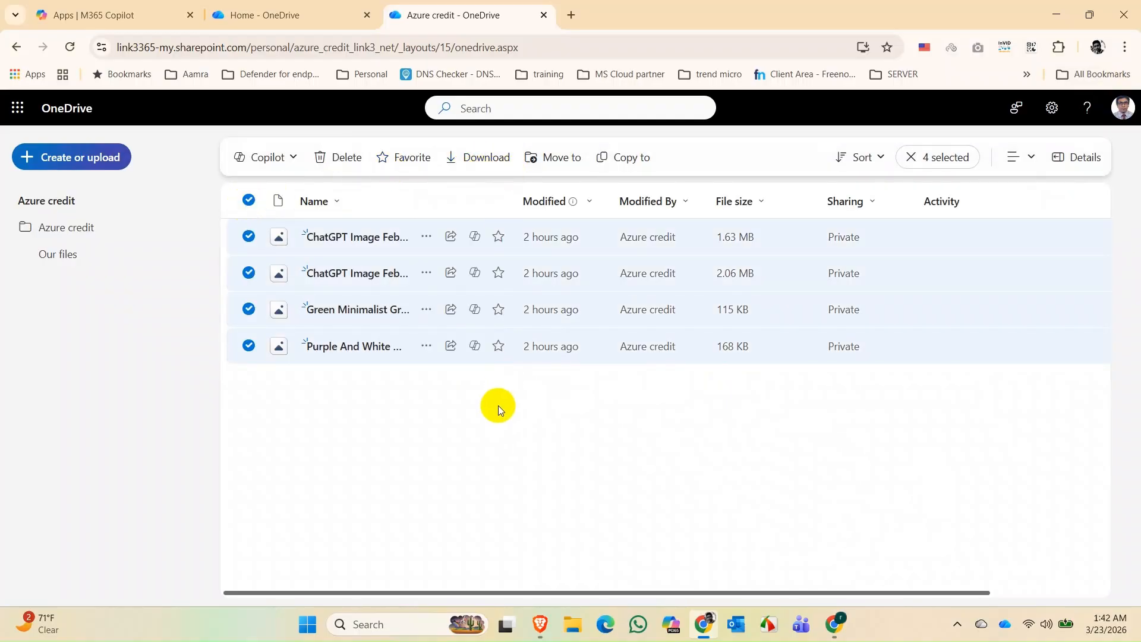
click(562, 158)
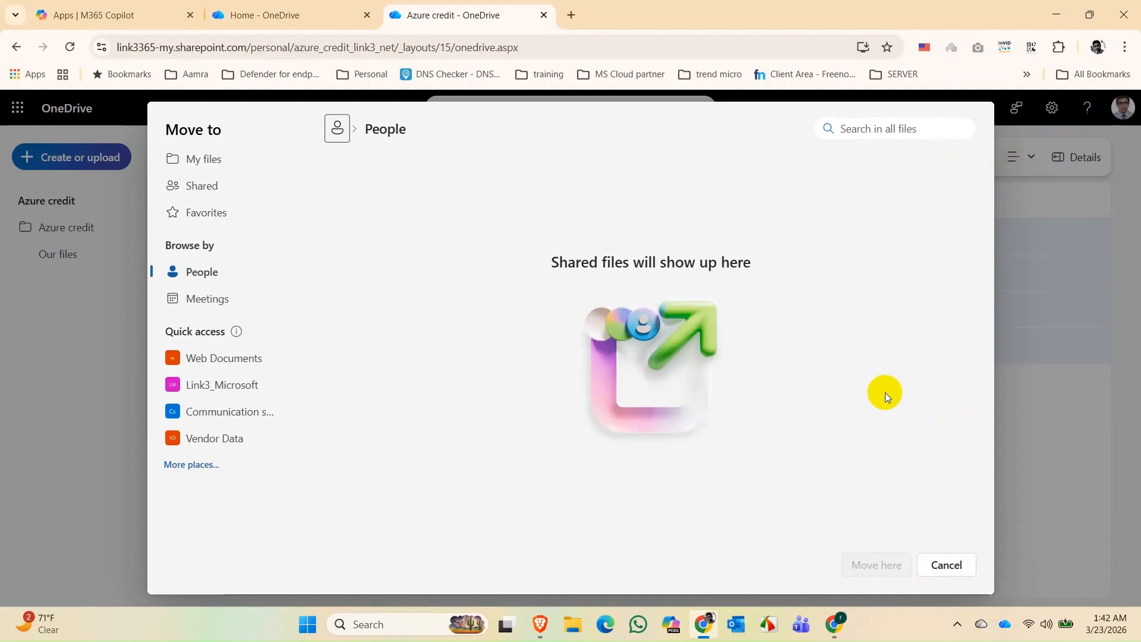
click(945, 565)
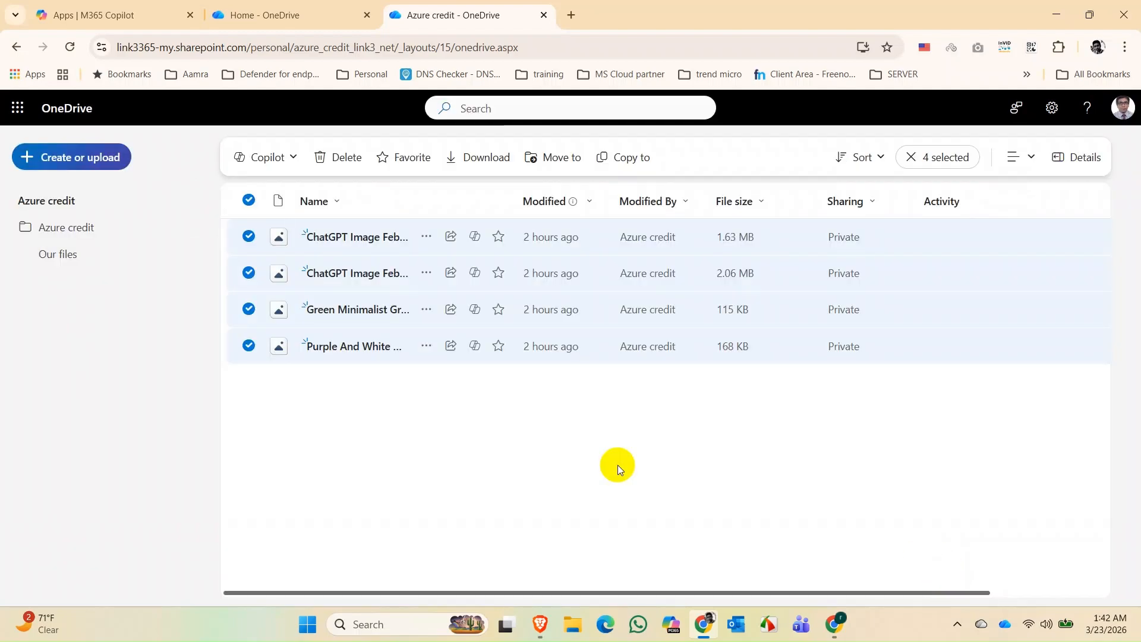
click(573, 451)
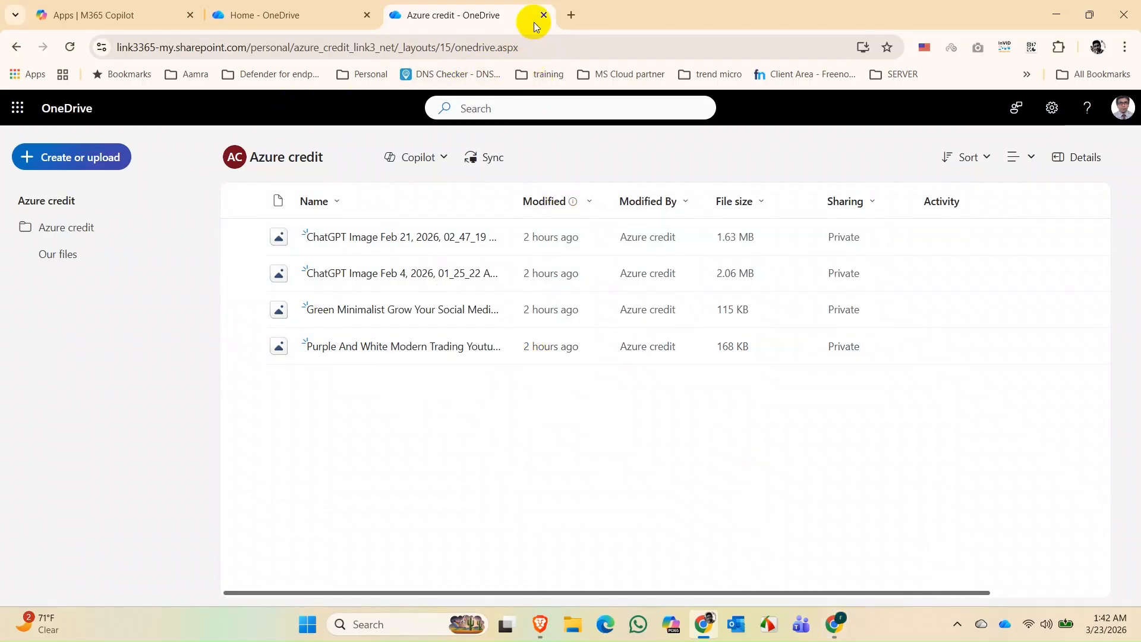
- Remove both added administrators from Site collection administrators, leaving only Azure credit, and save
click(833, 633)
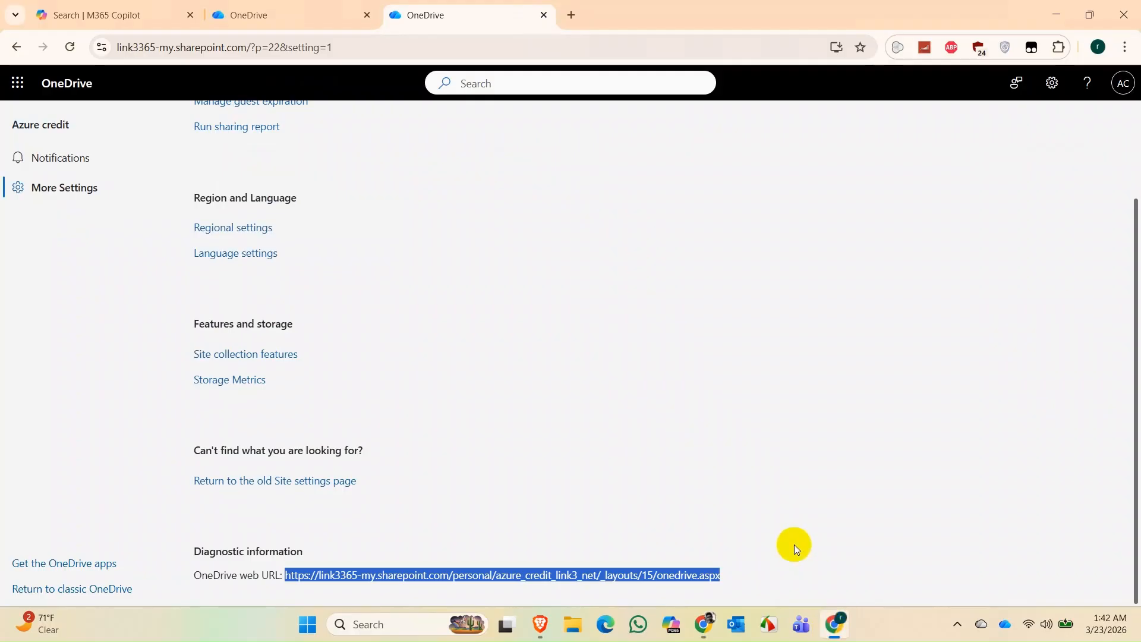
scroll(475, 364, up, 2)
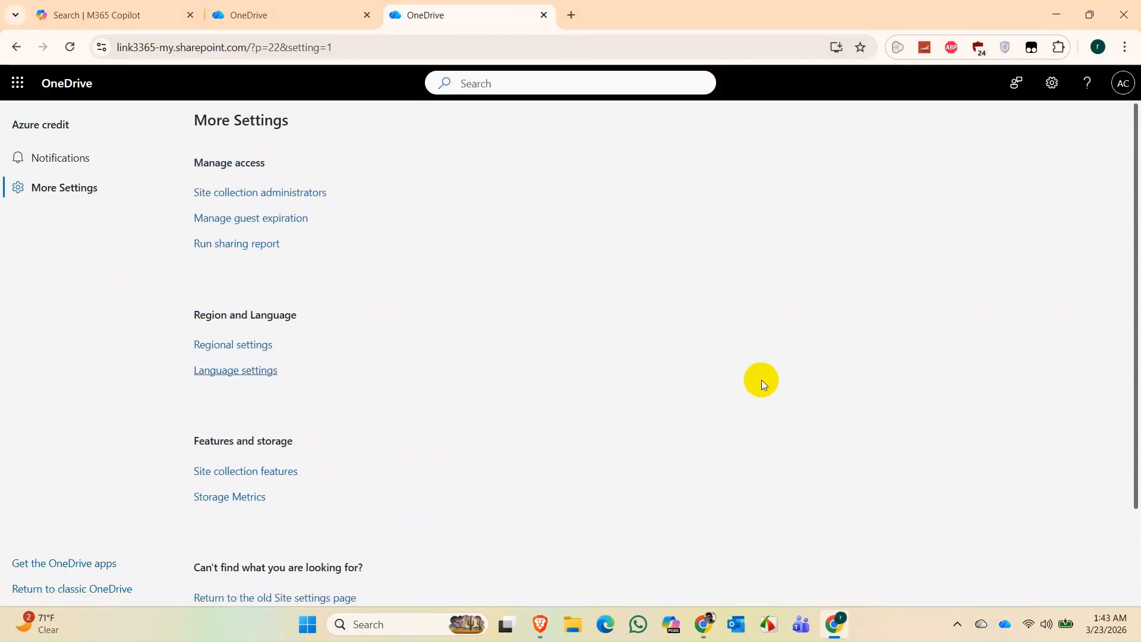
click(318, 200)
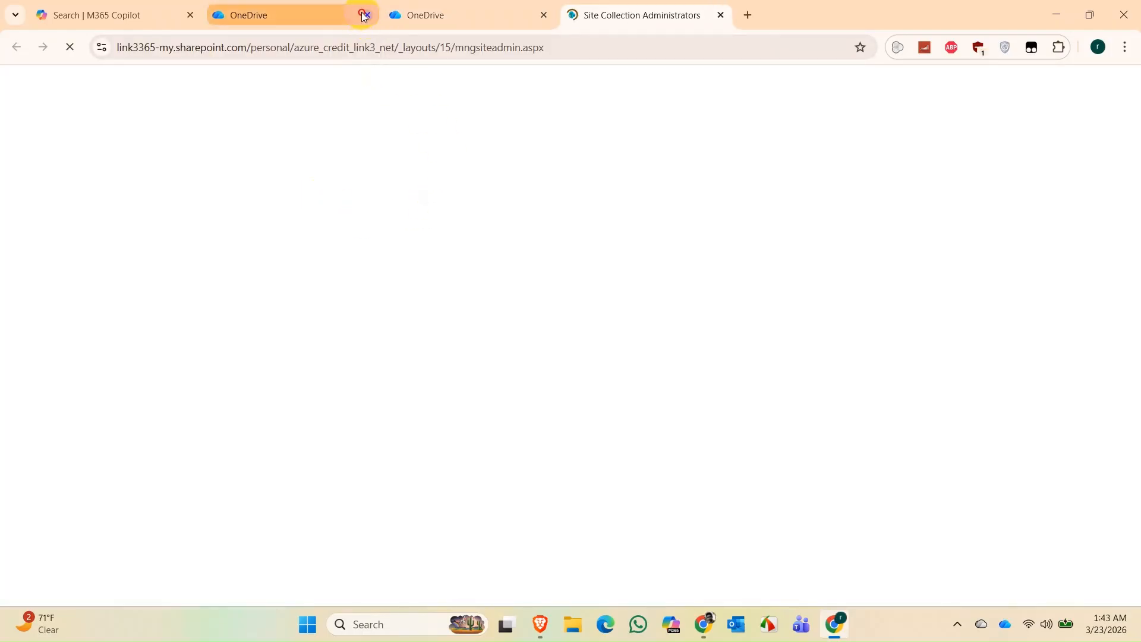
click(367, 15)
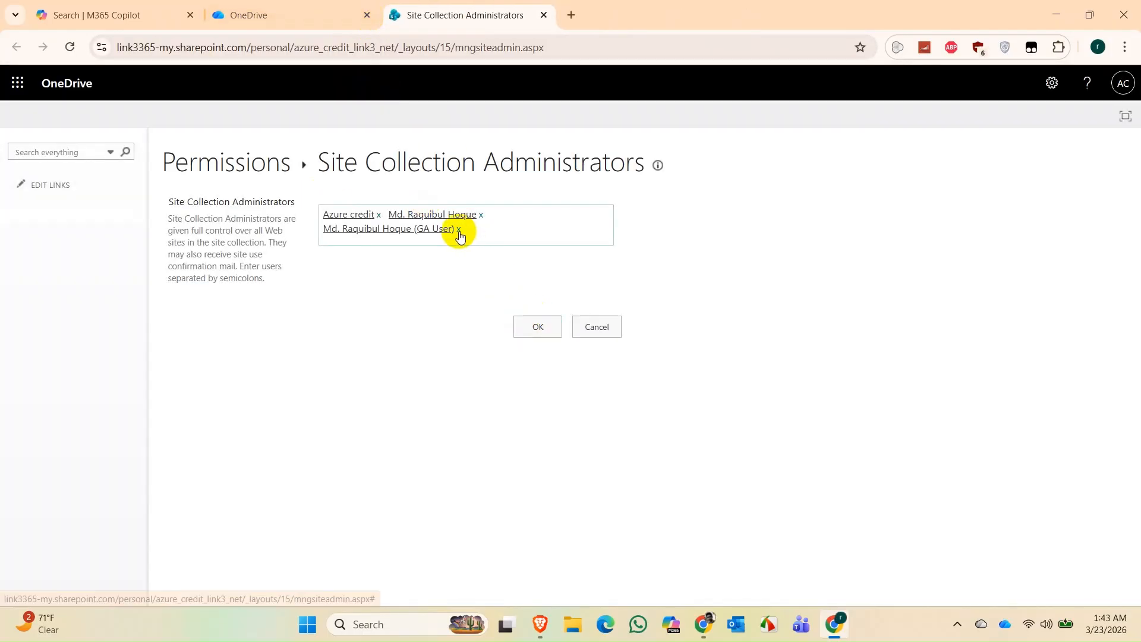
click(459, 230)
click(480, 215)
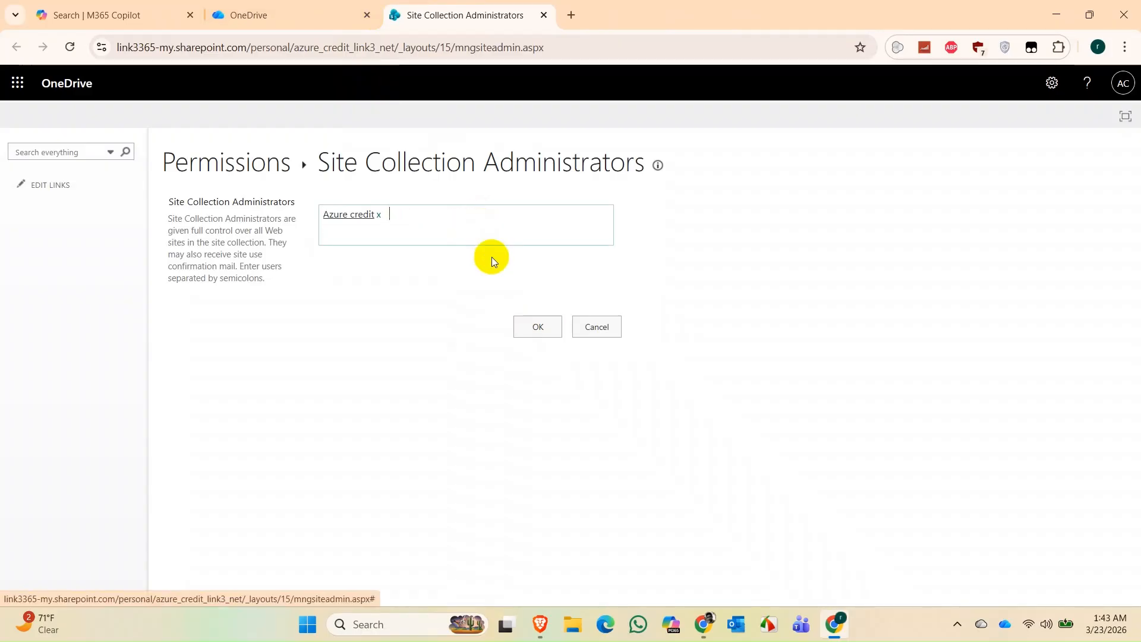
click(538, 327)
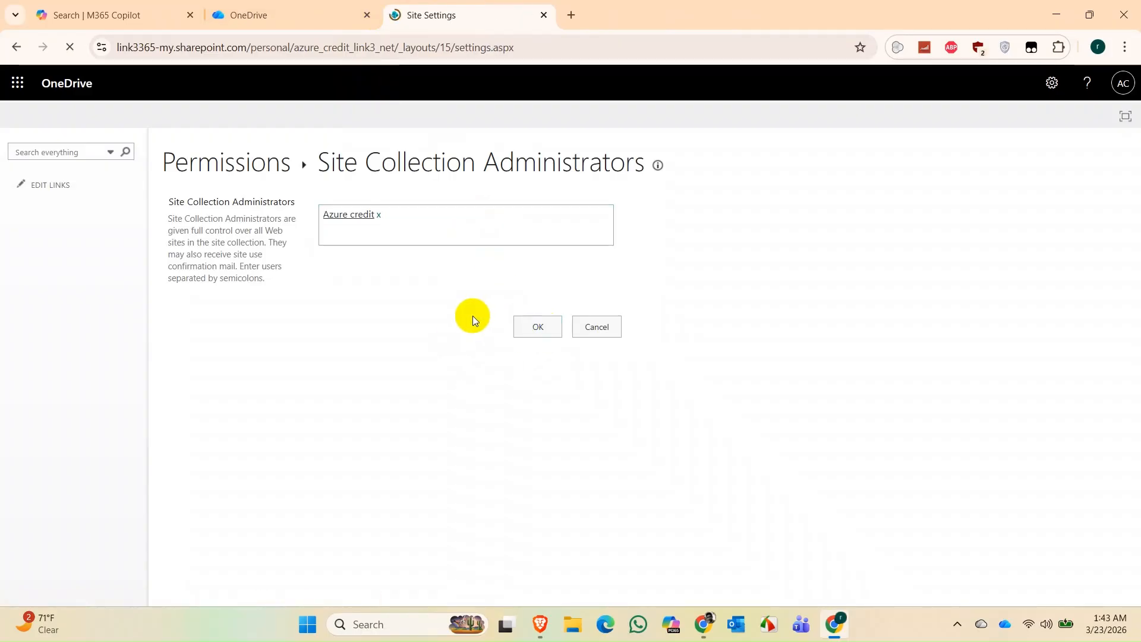
- Reload Azure credit's OneDrive in the second window, get Access Denied, and close that tab
click(675, 623)
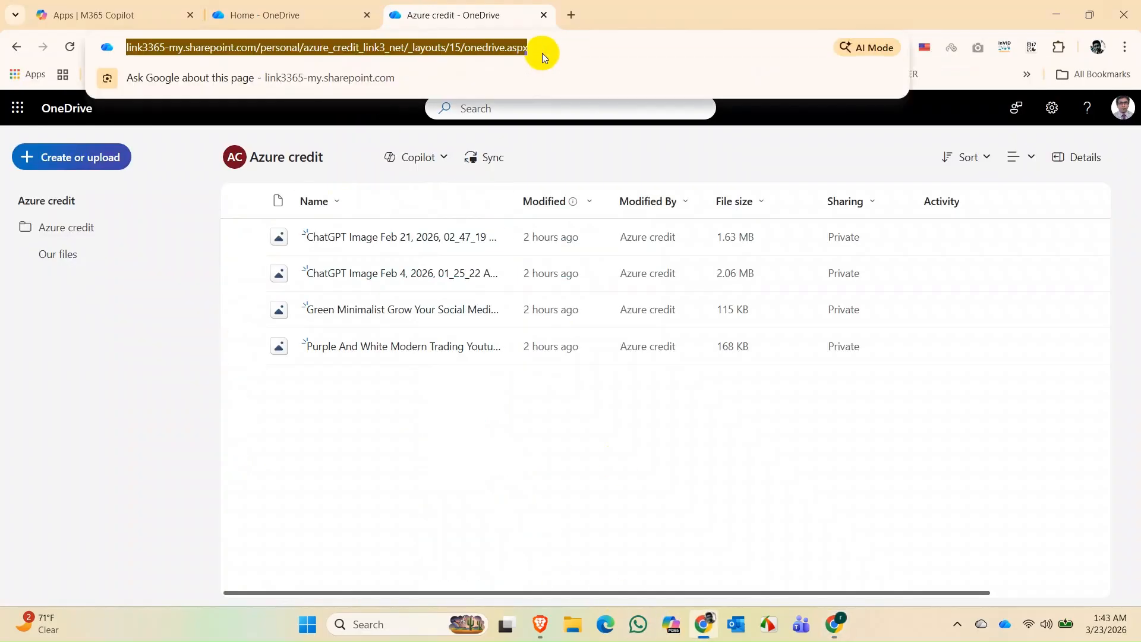
key(Return)
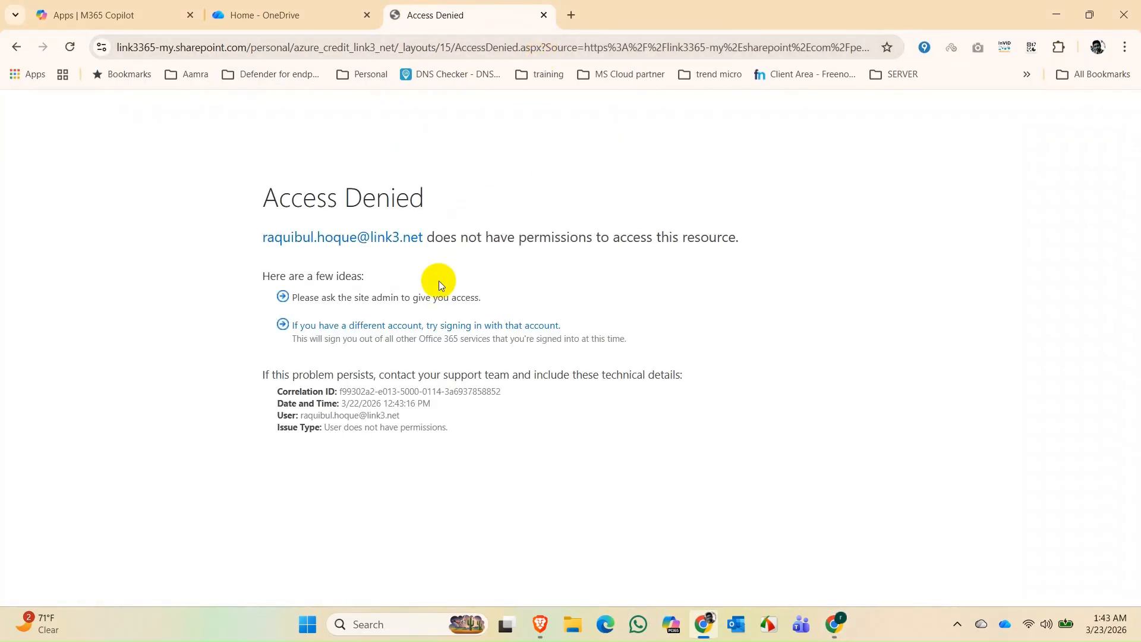
click(544, 16)
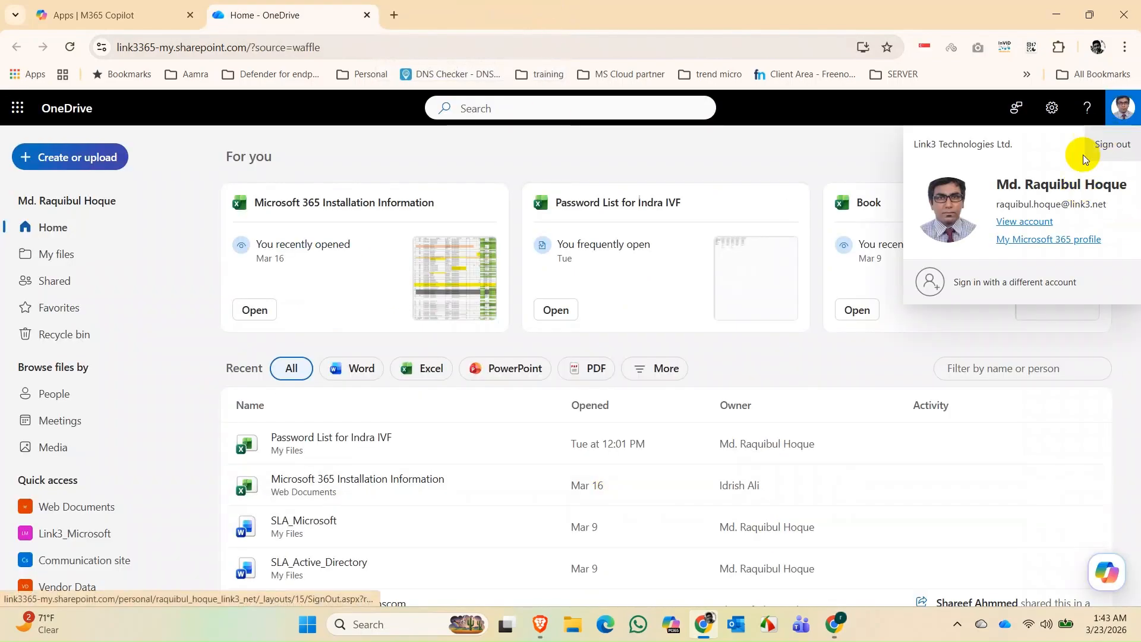
click(825, 159)
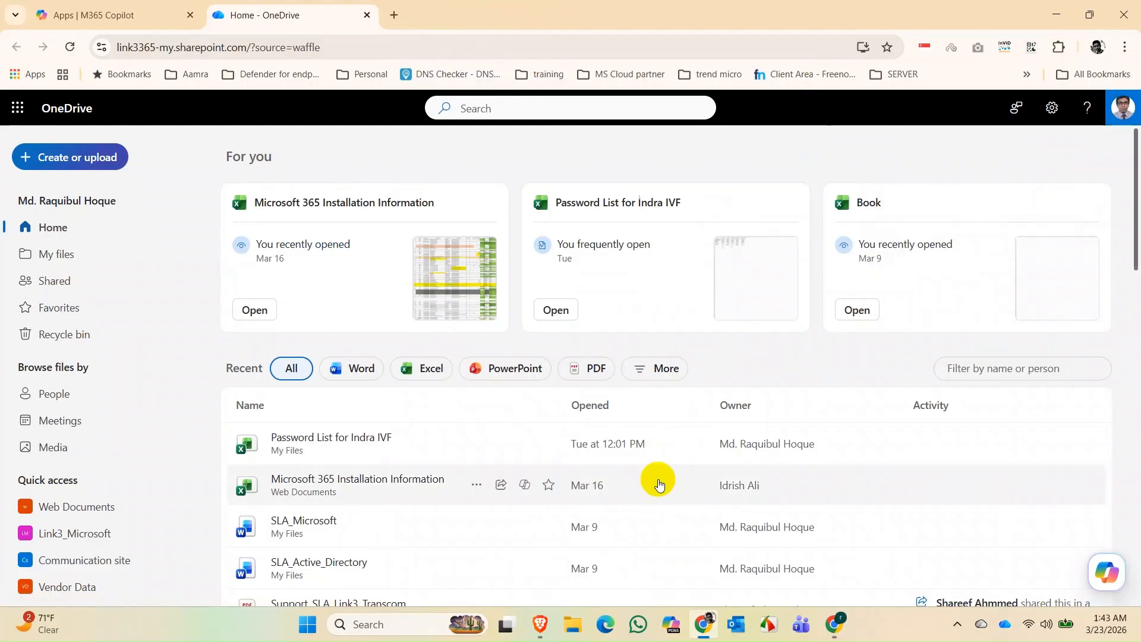
click(540, 624)
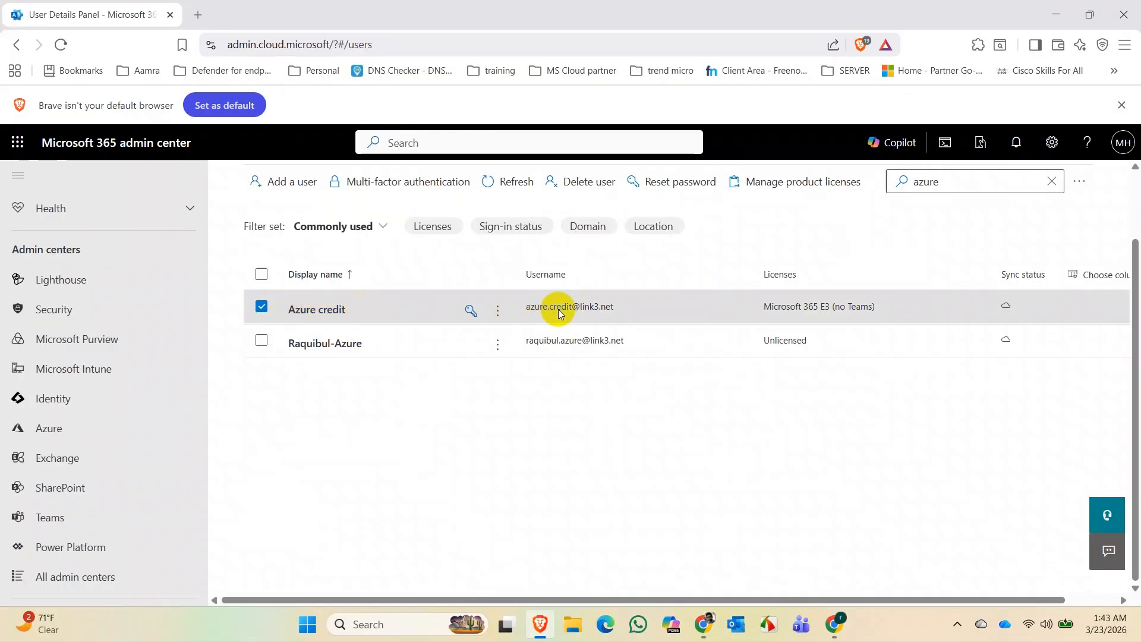
- From Azure credit's OneDrive details tab, create the files access link and open it
click(306, 309)
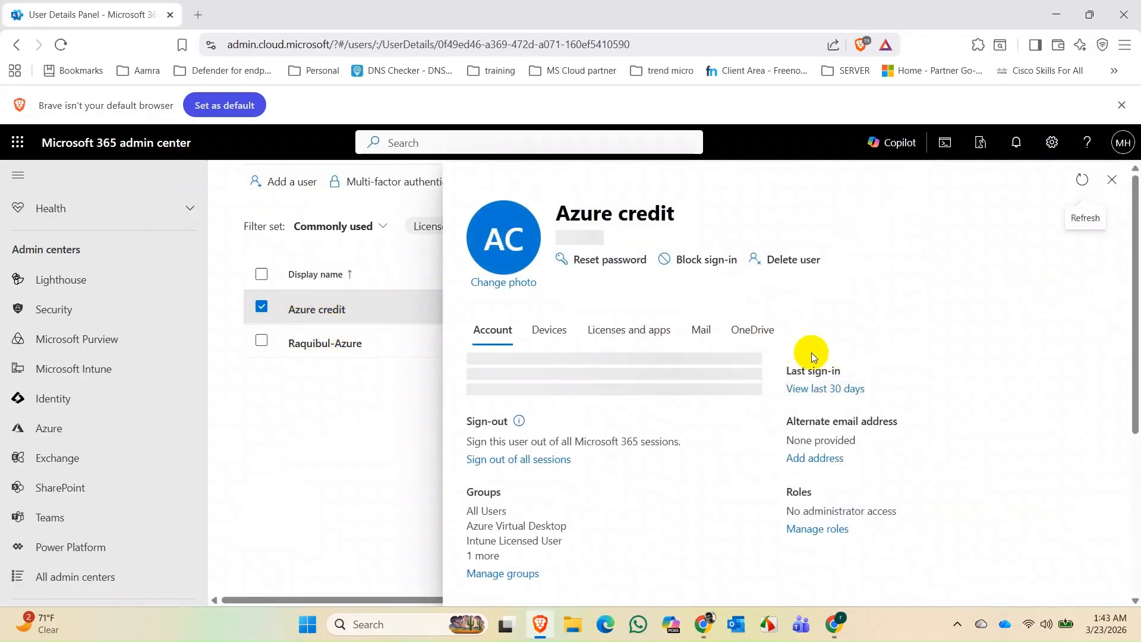
click(761, 341)
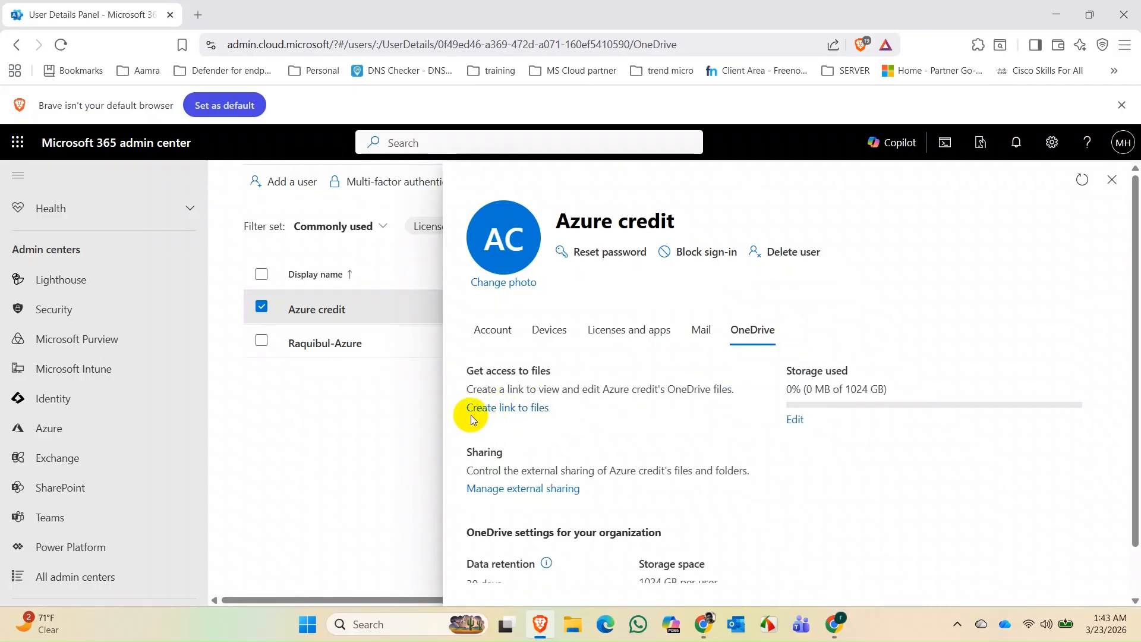
click(523, 414)
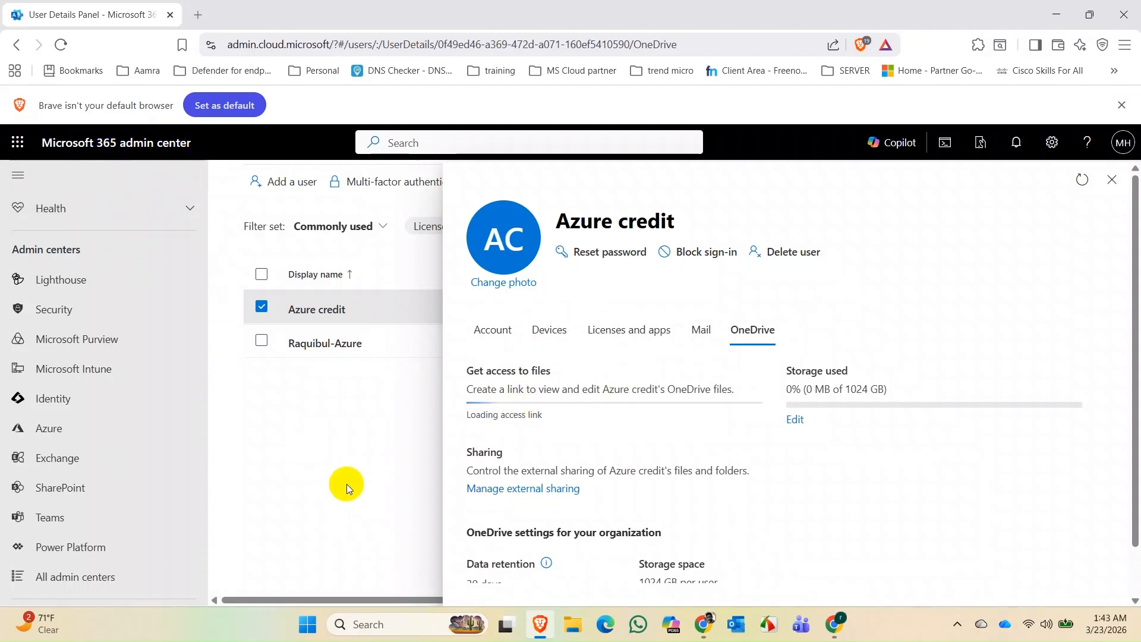
click(1122, 142)
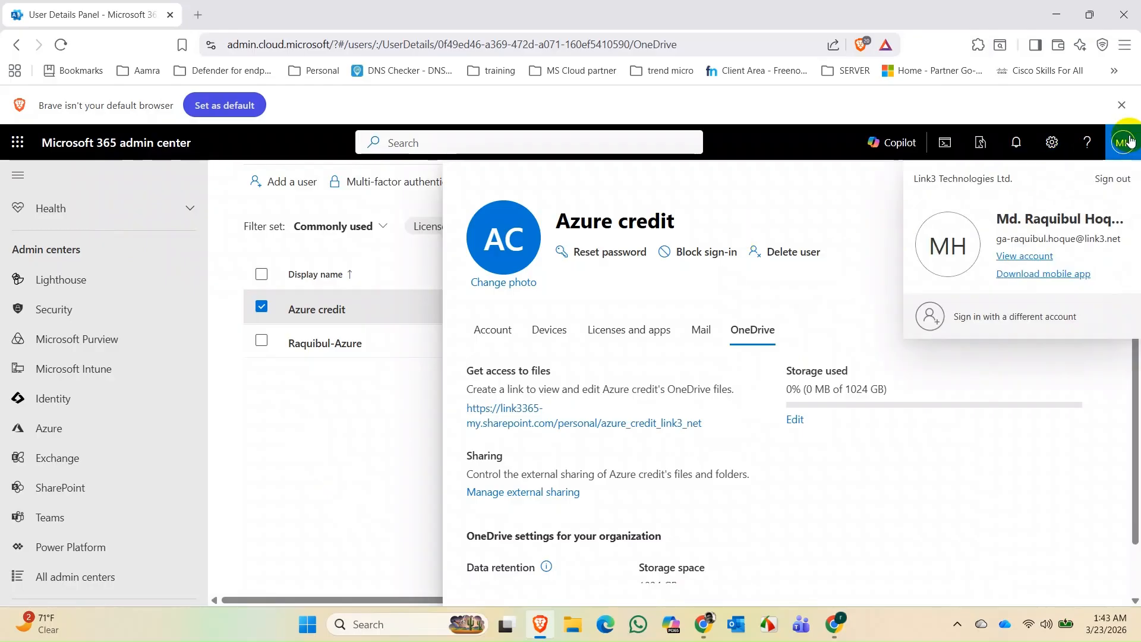
click(1123, 143)
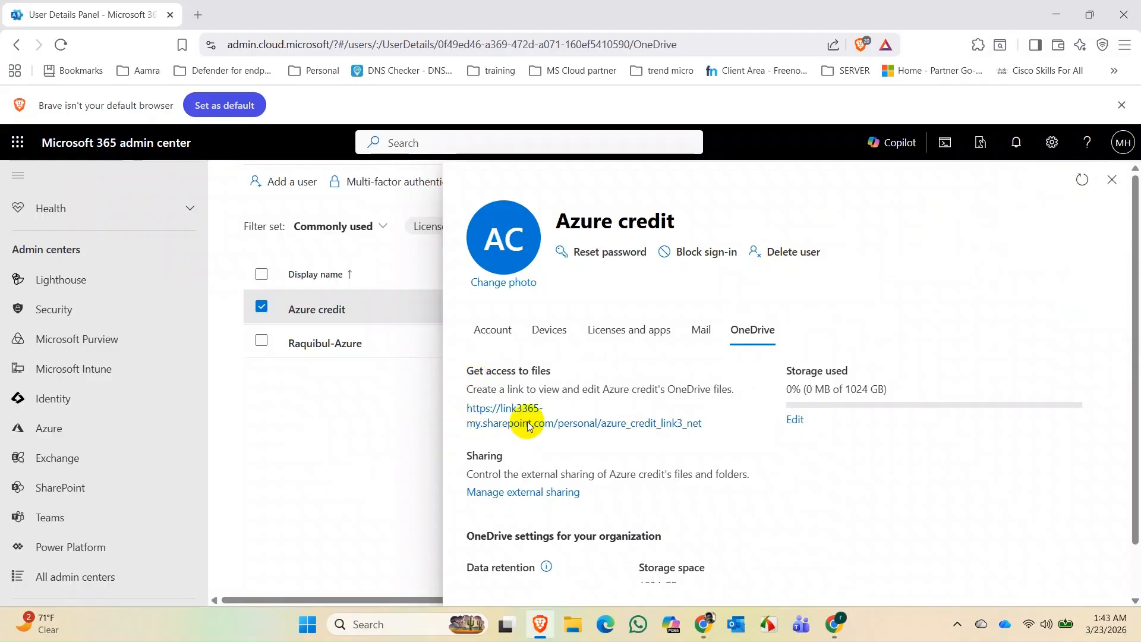
click(478, 419)
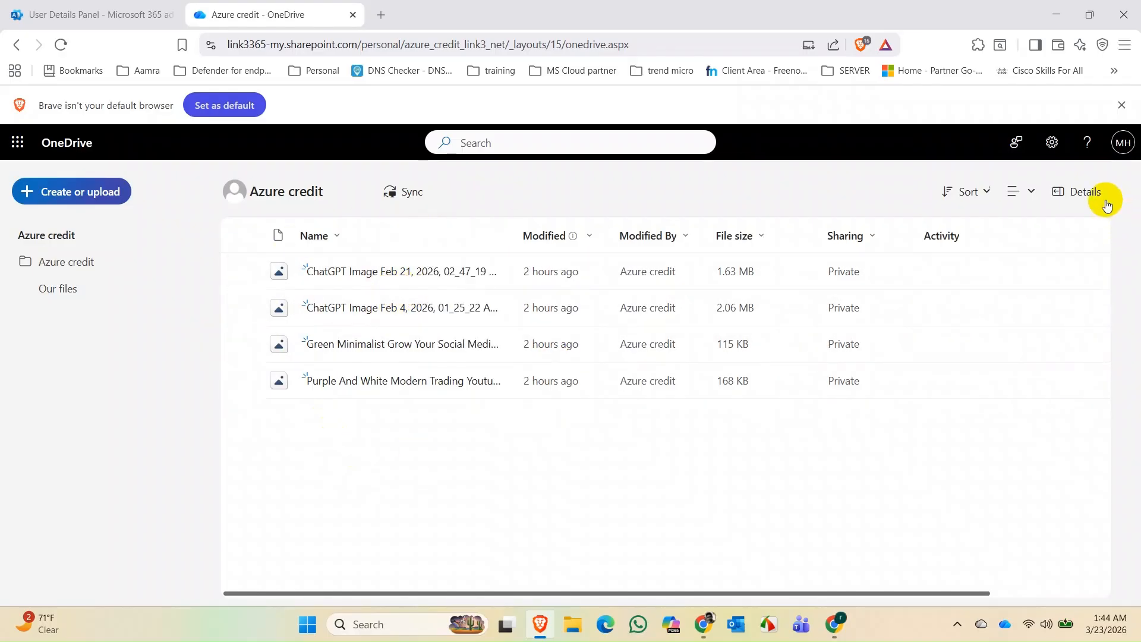
- Go to OneDrive settings, then More Settings, and open Site collection administrators in the new tab
click(1051, 147)
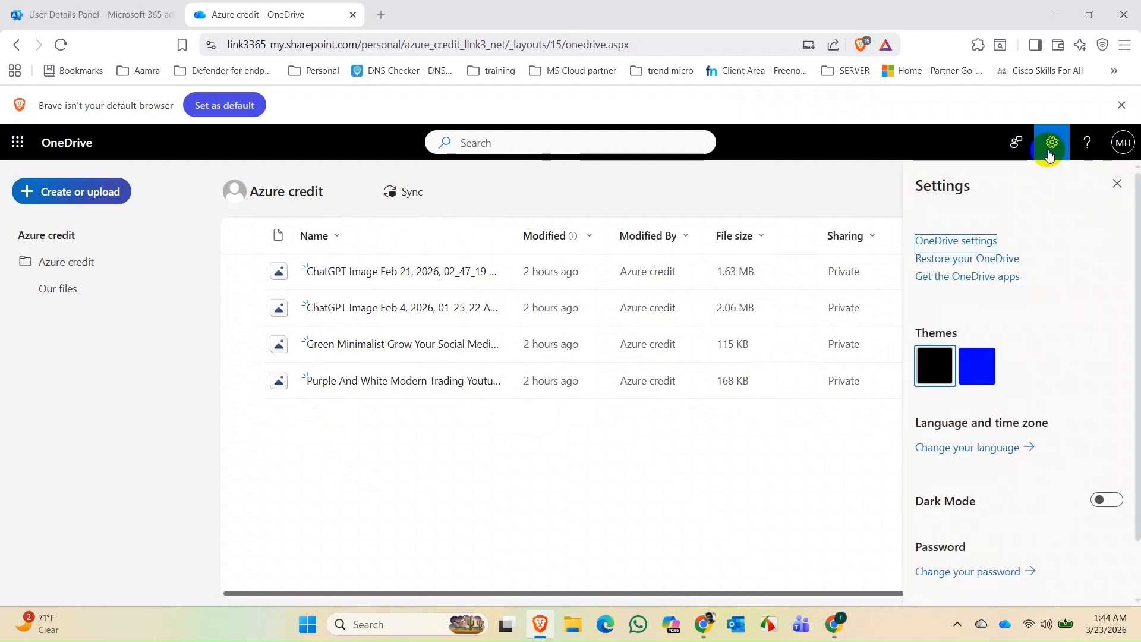
click(958, 239)
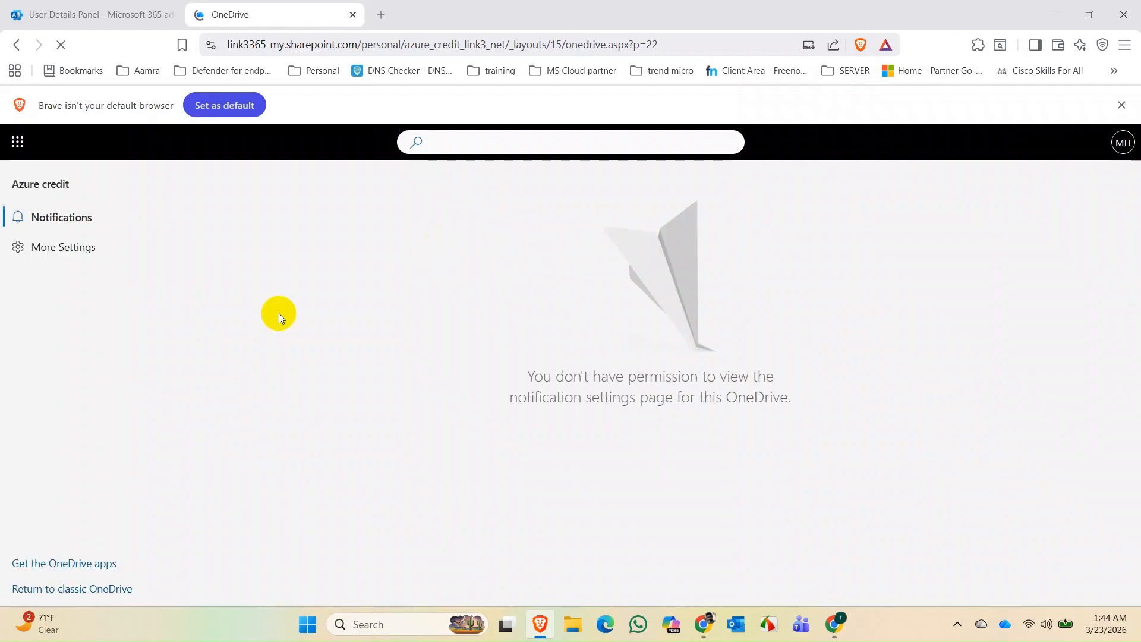
click(57, 249)
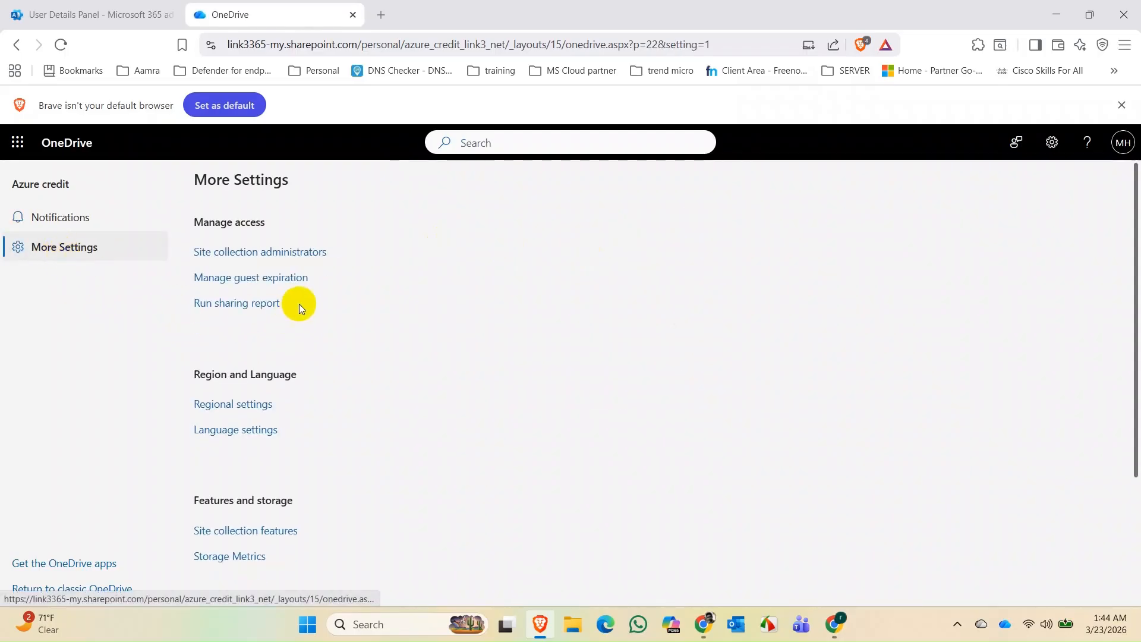
click(237, 253)
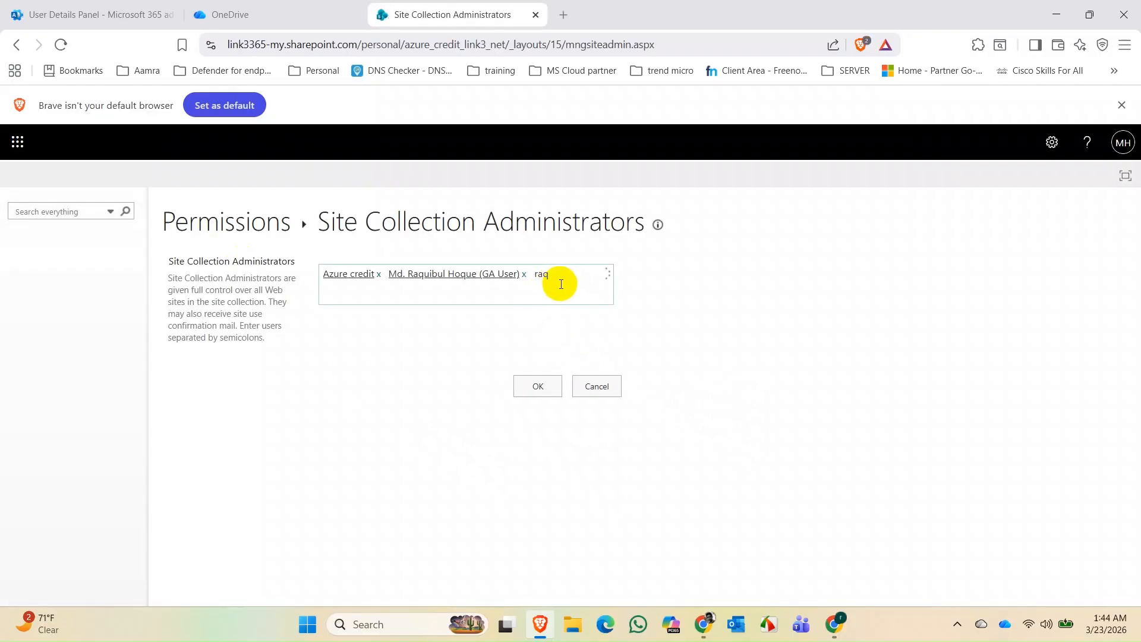
- Pick the admin as a site collection administrator, then cancel the change and close both OneDrive tabs
click(453, 313)
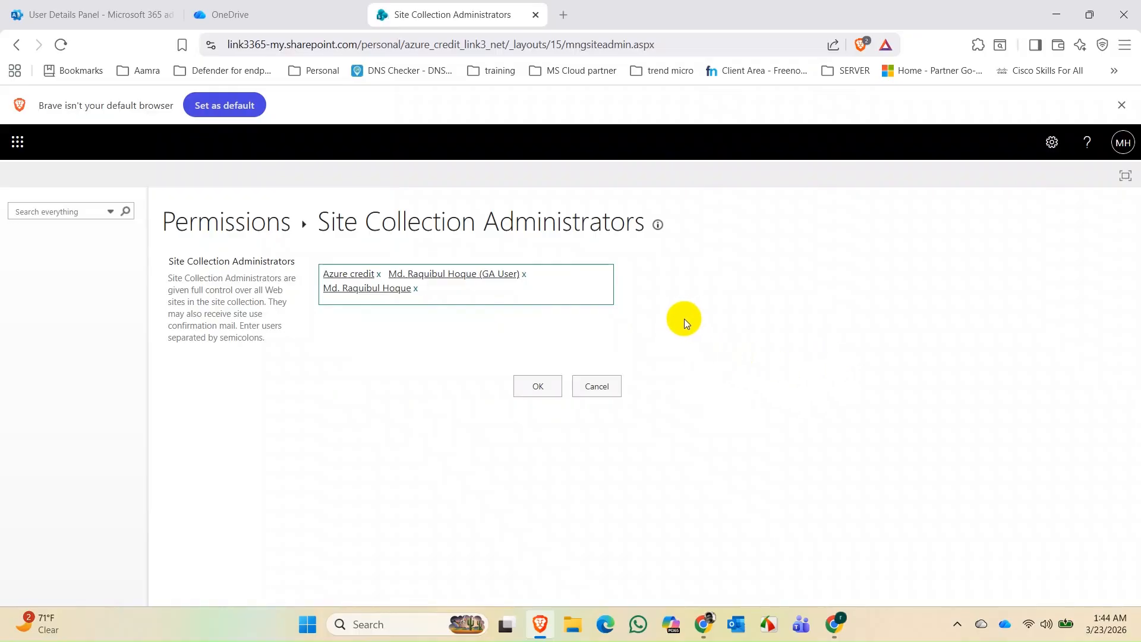
click(243, 16)
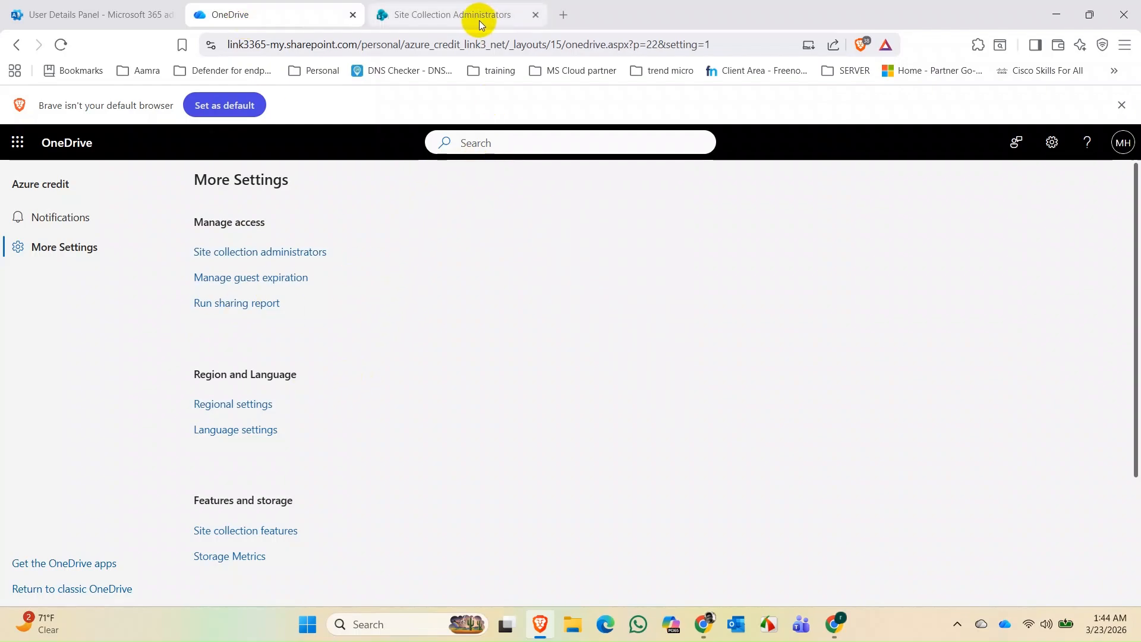
click(502, 18)
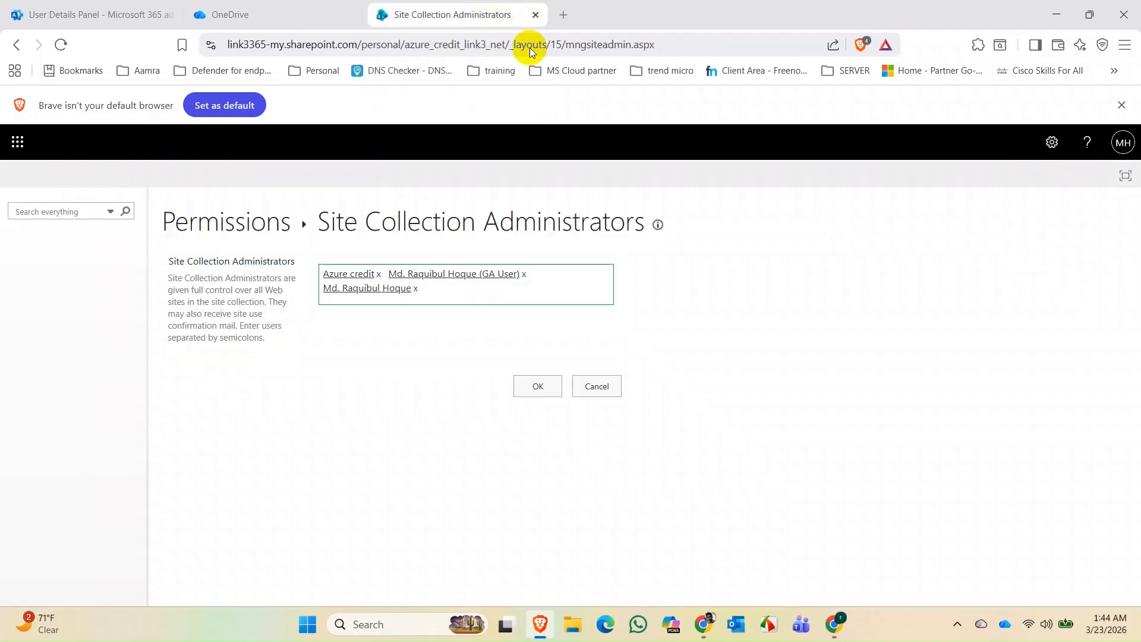
click(597, 385)
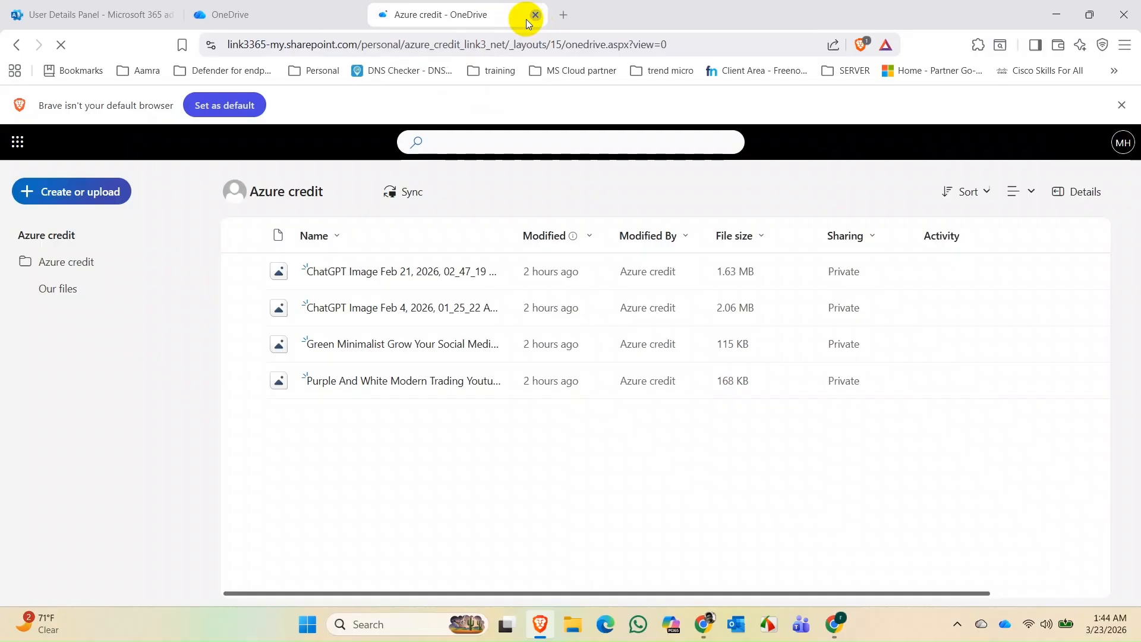
click(534, 15)
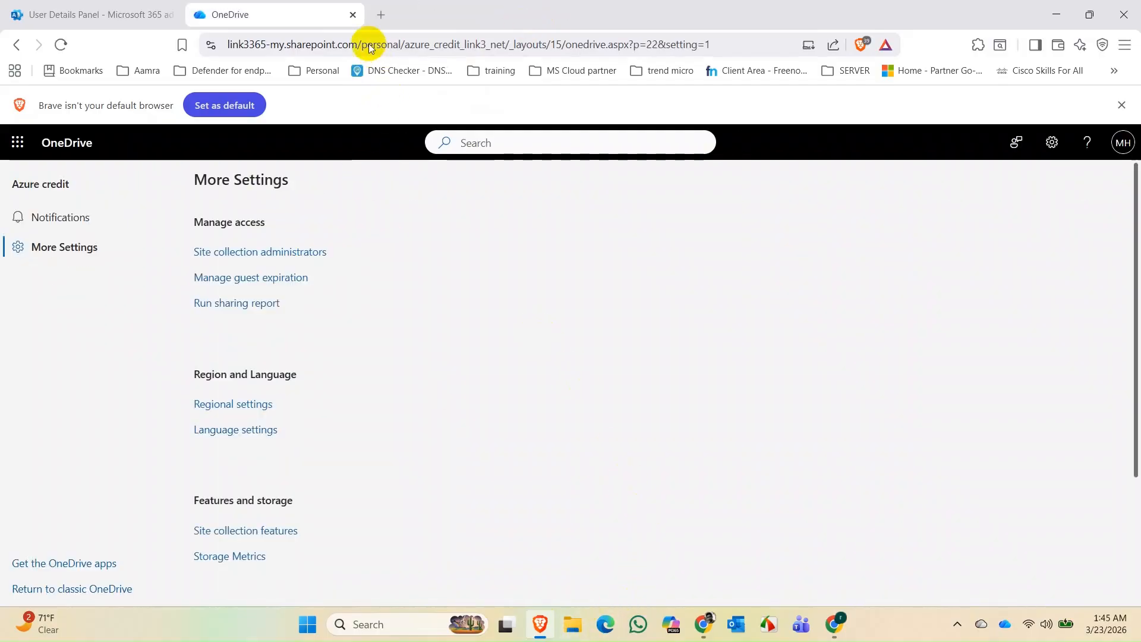
click(353, 15)
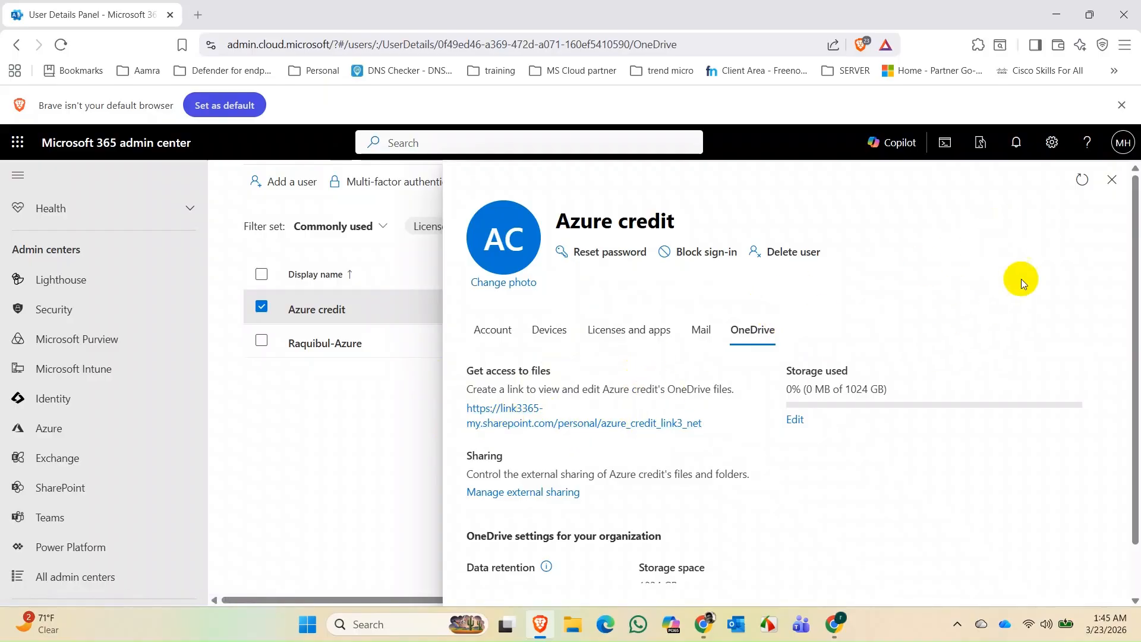
- Close Azure credit's user details and launch SharePoint from the Admin centers list
click(1108, 185)
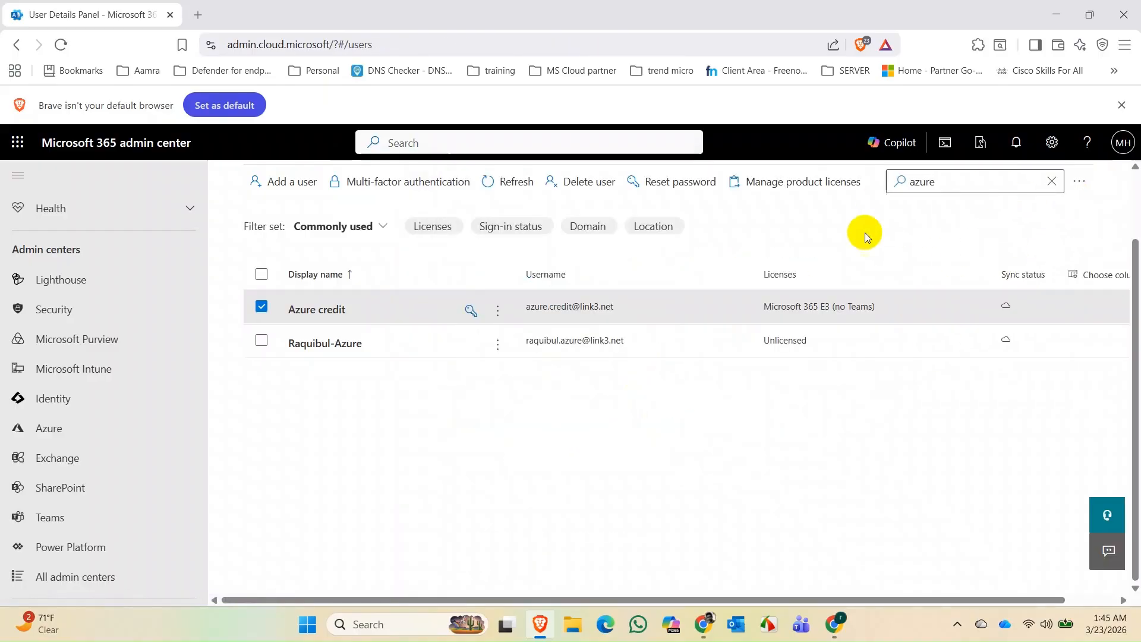
scroll(128, 378, down, 1)
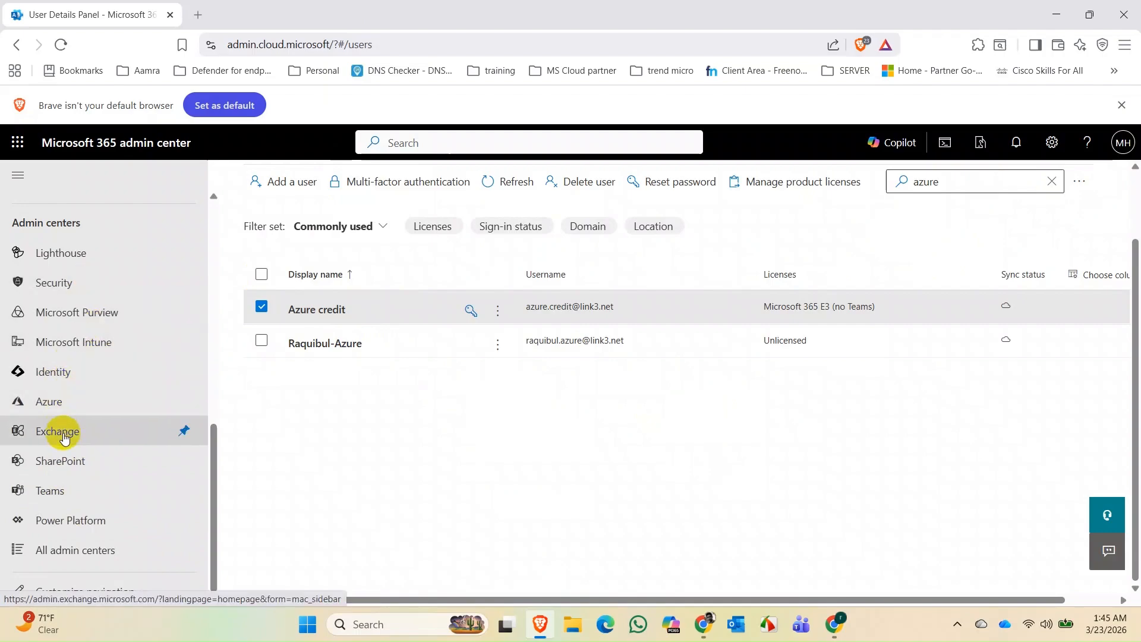
click(63, 459)
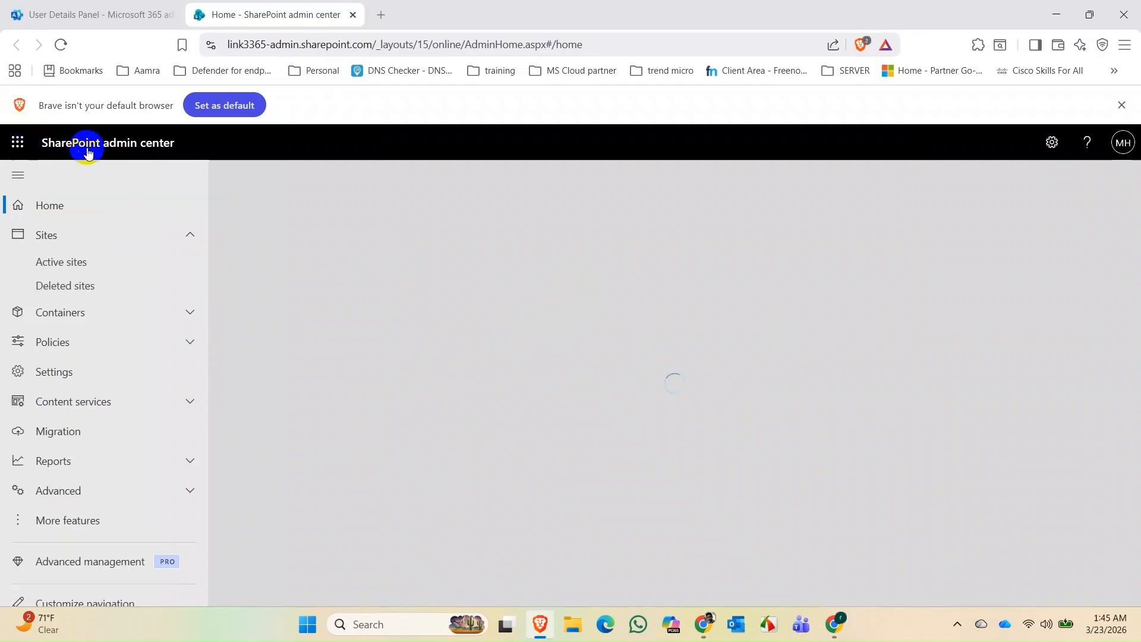
- Go from More features through User profiles to the classic Manage User Profiles page
click(75, 529)
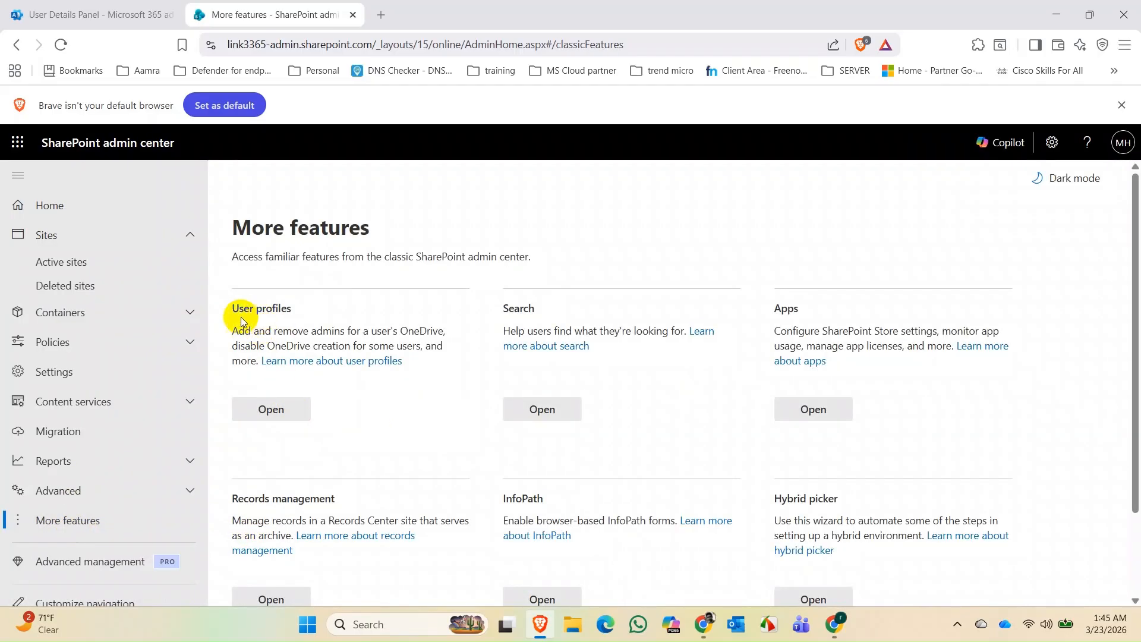
click(267, 404)
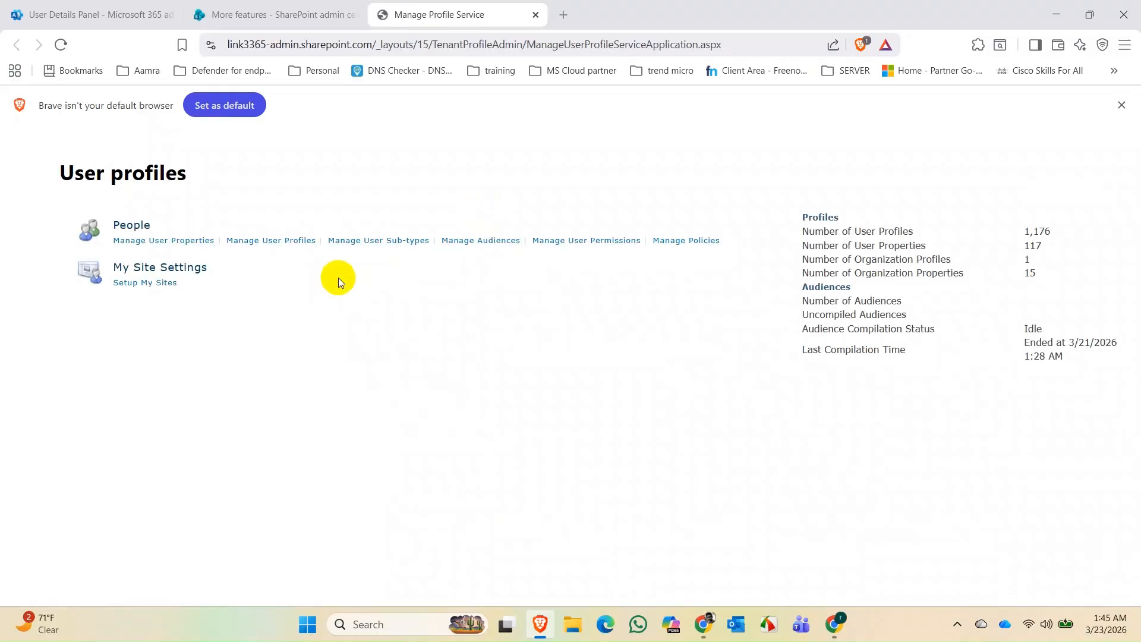
click(271, 245)
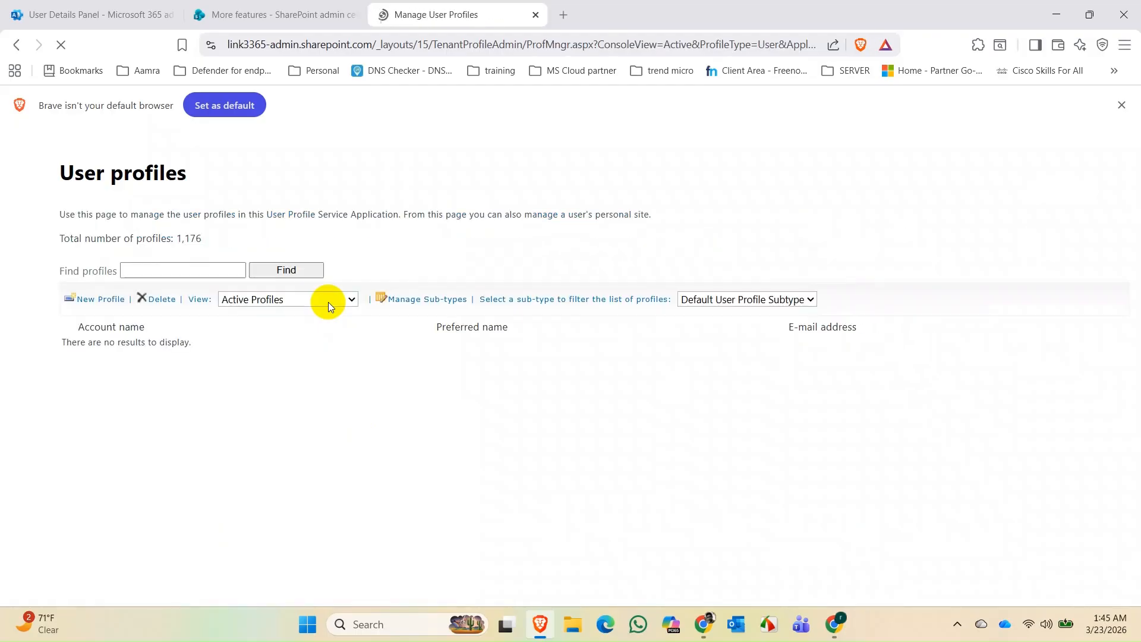
- Search Find profiles for the Azure credit account, then select the result and open its options menu
click(183, 269)
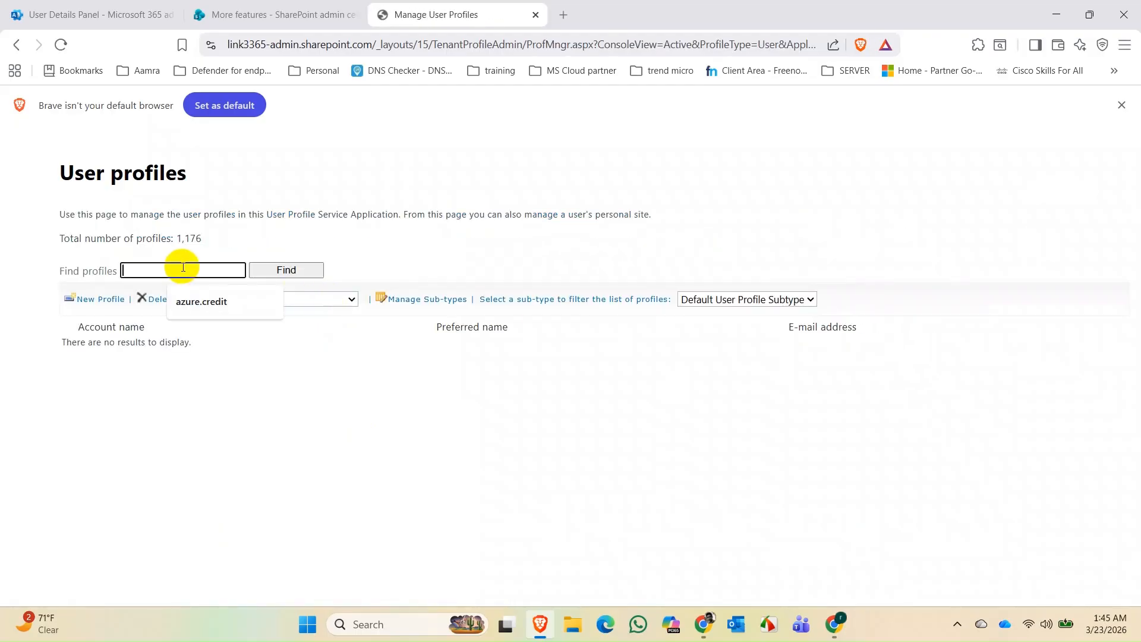
click(201, 302)
click(284, 268)
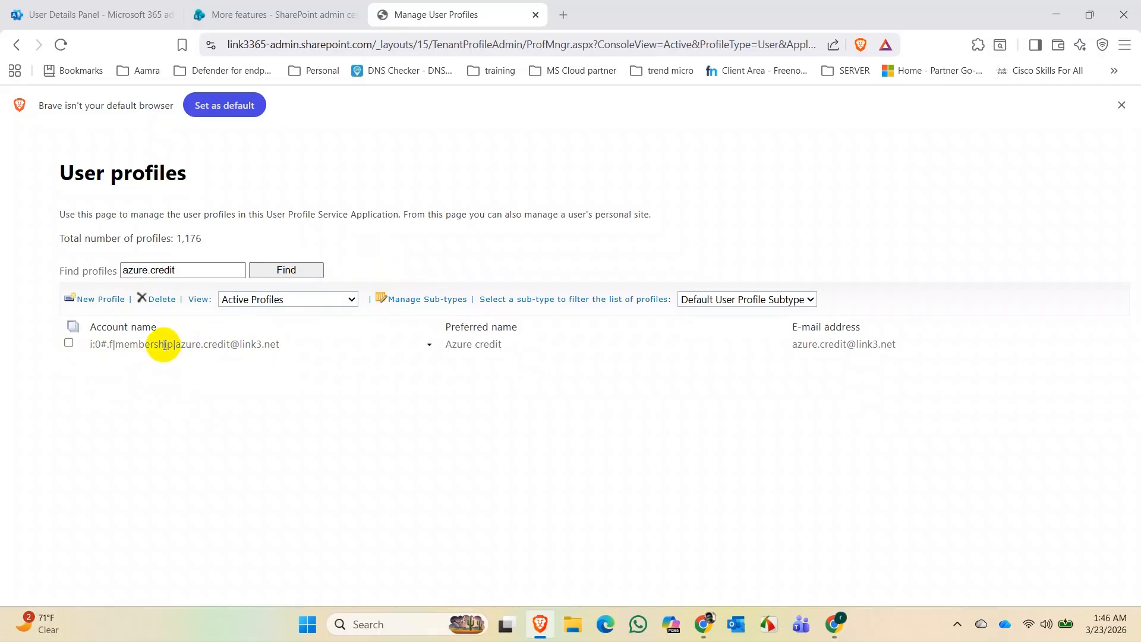
click(118, 343)
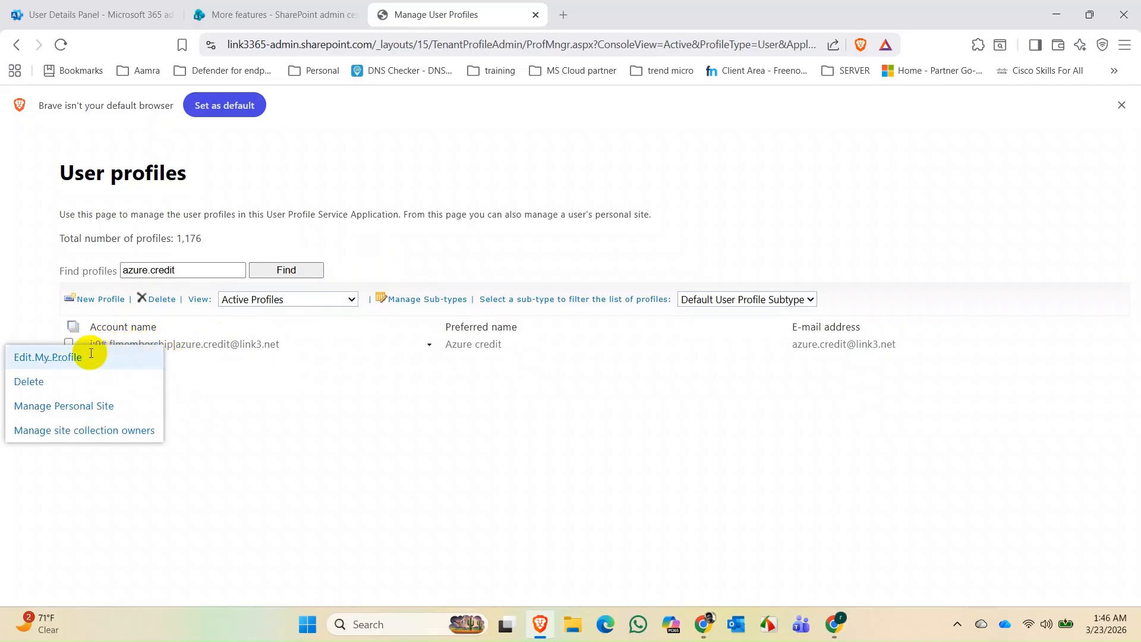
click(131, 353)
click(68, 345)
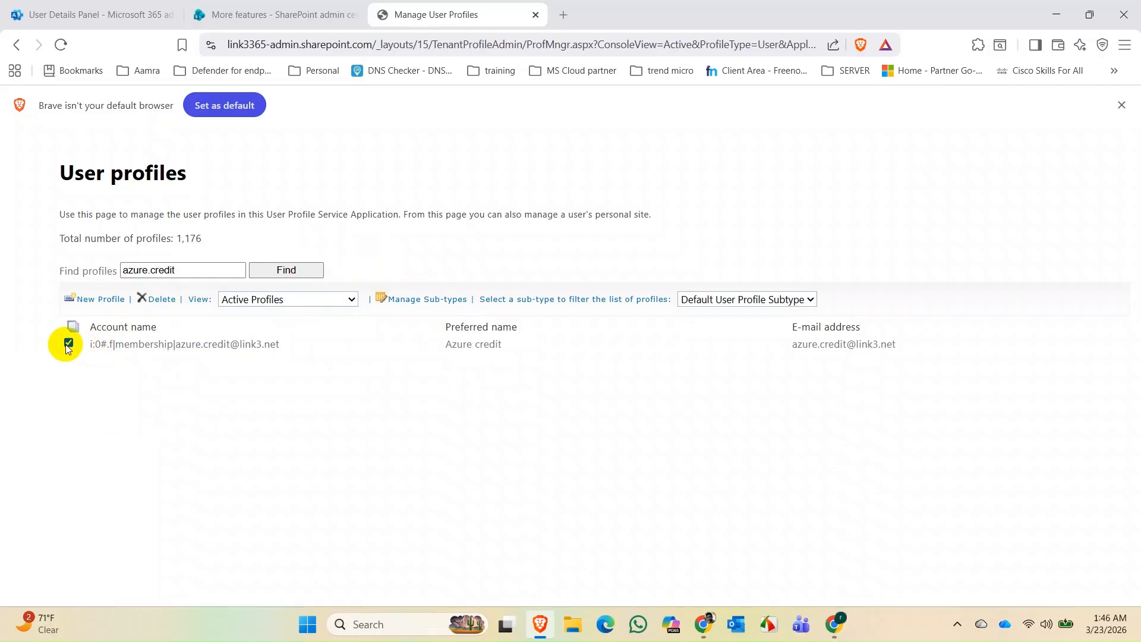
click(190, 343)
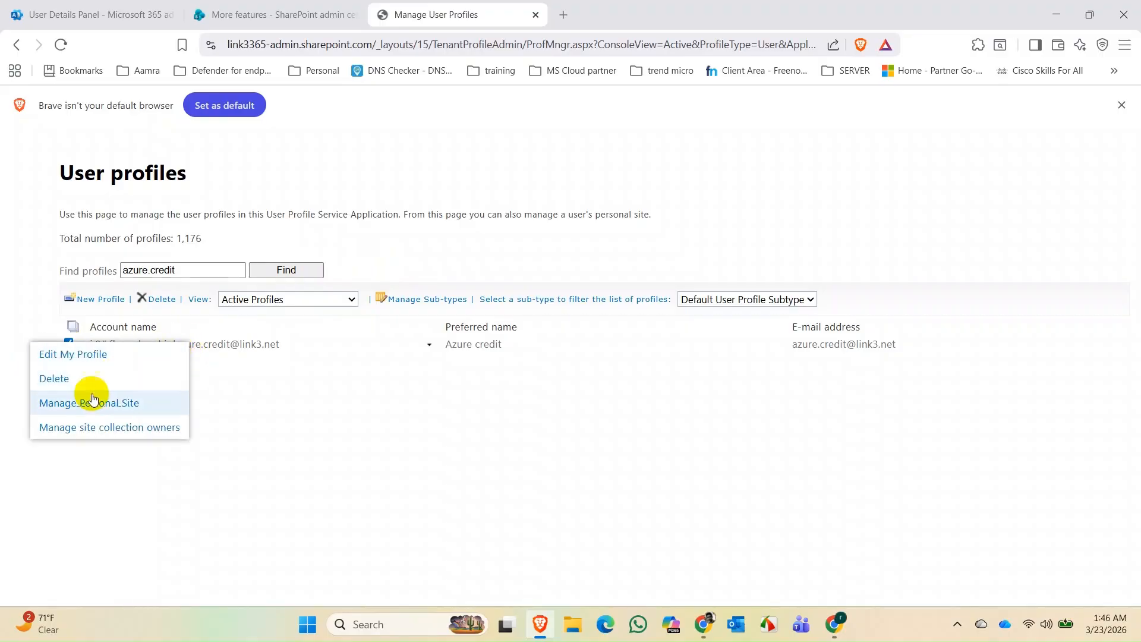
- Add the admin's own e-mail account to Azure credit's Site Collection Administrators, resolve it and save
click(88, 433)
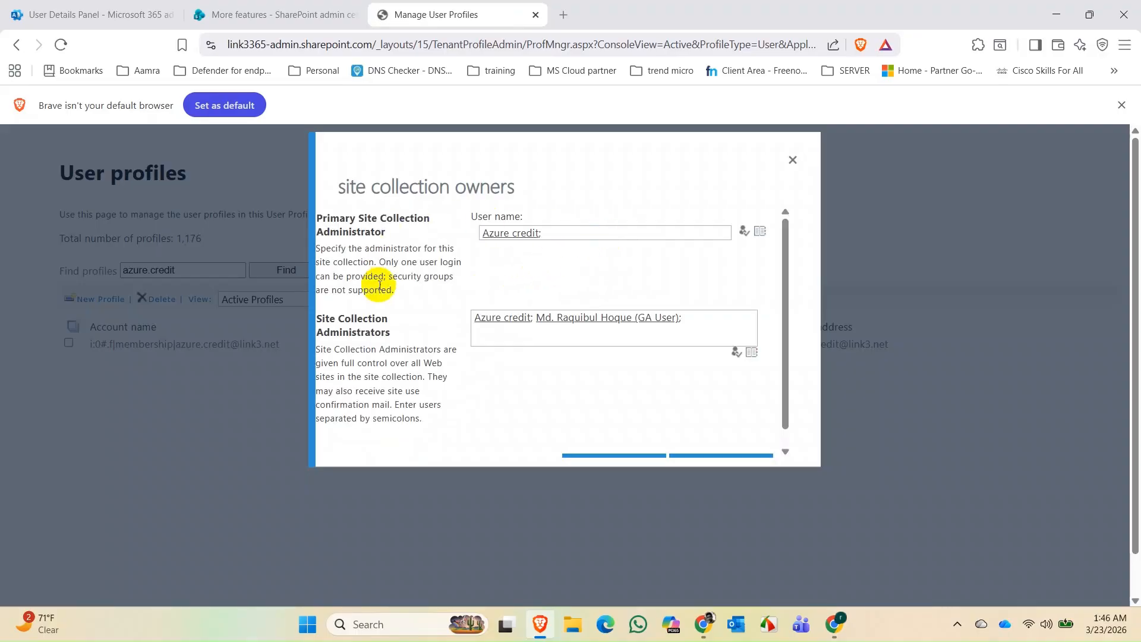
click(715, 328)
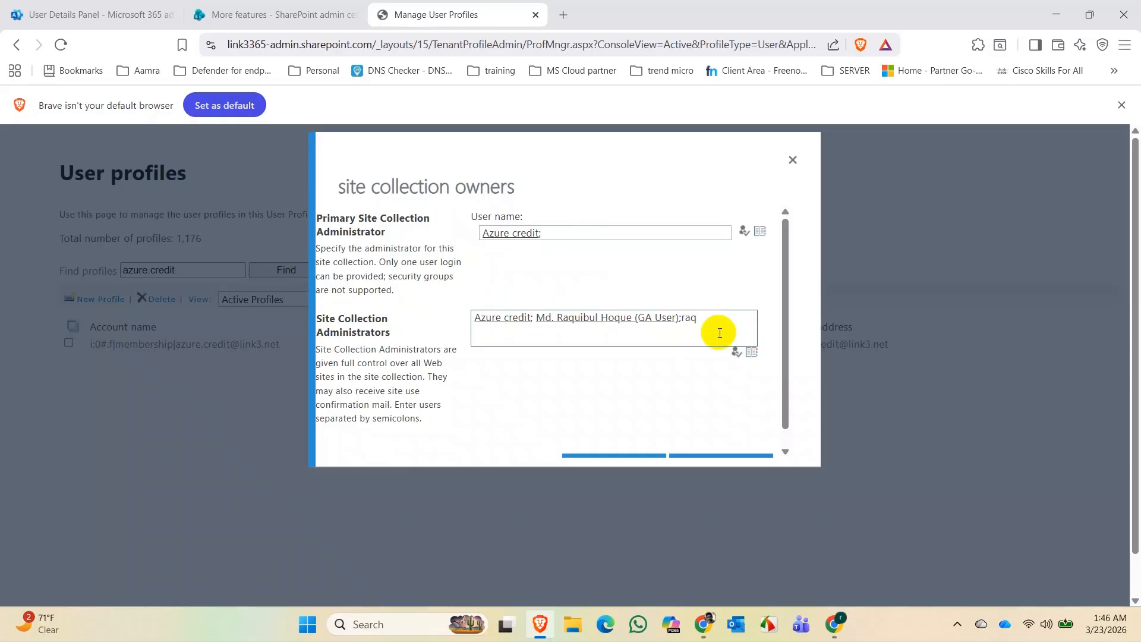
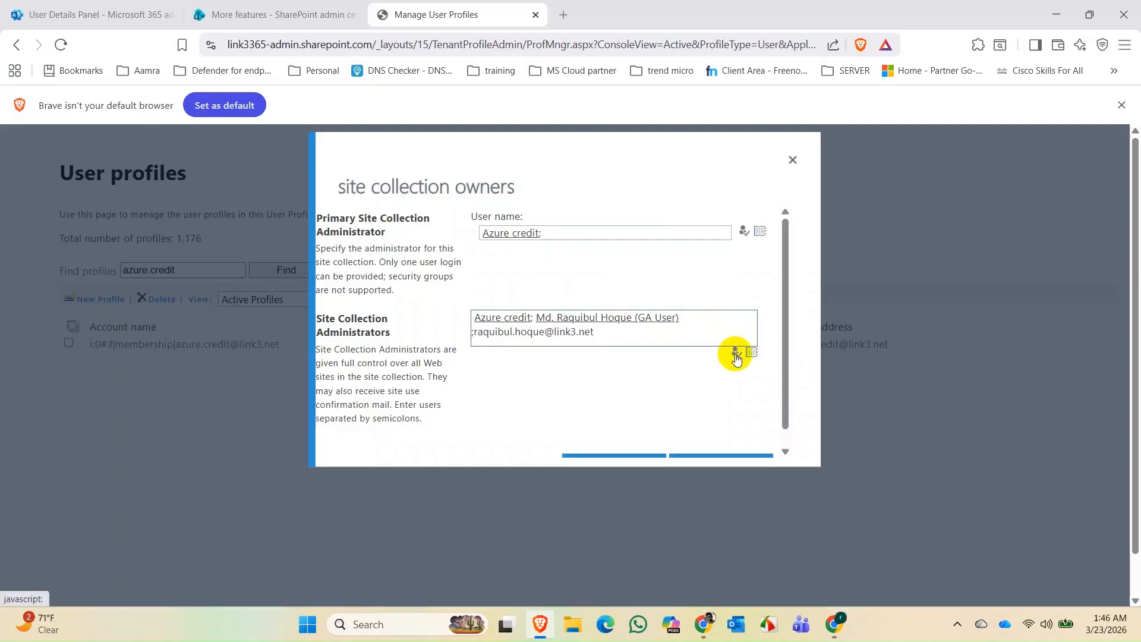
click(737, 353)
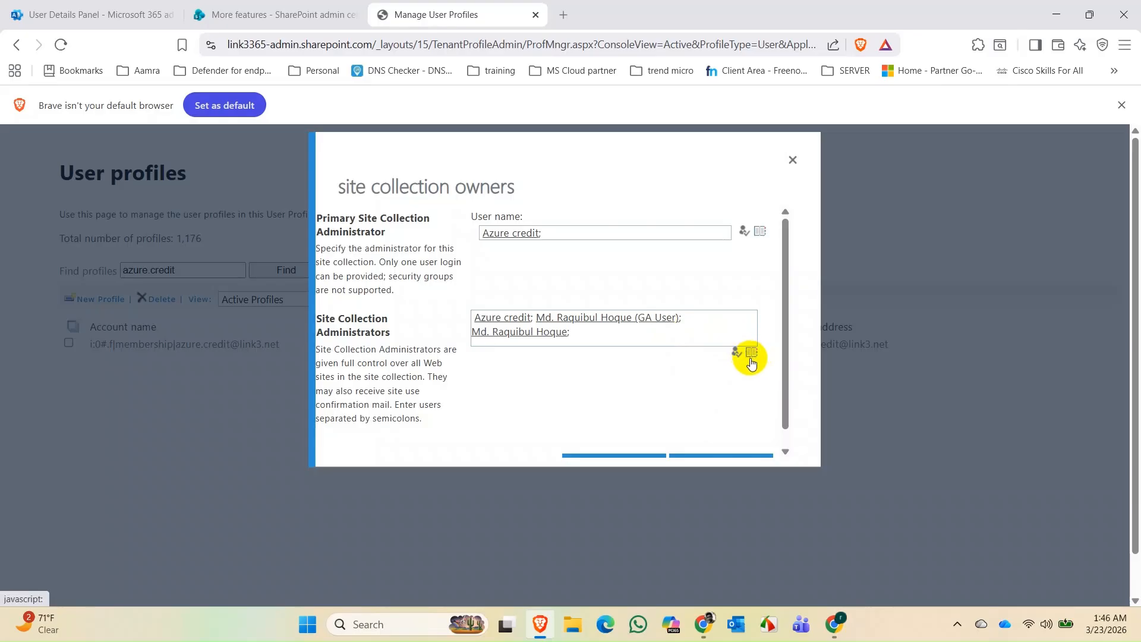
scroll(685, 386, down, 2)
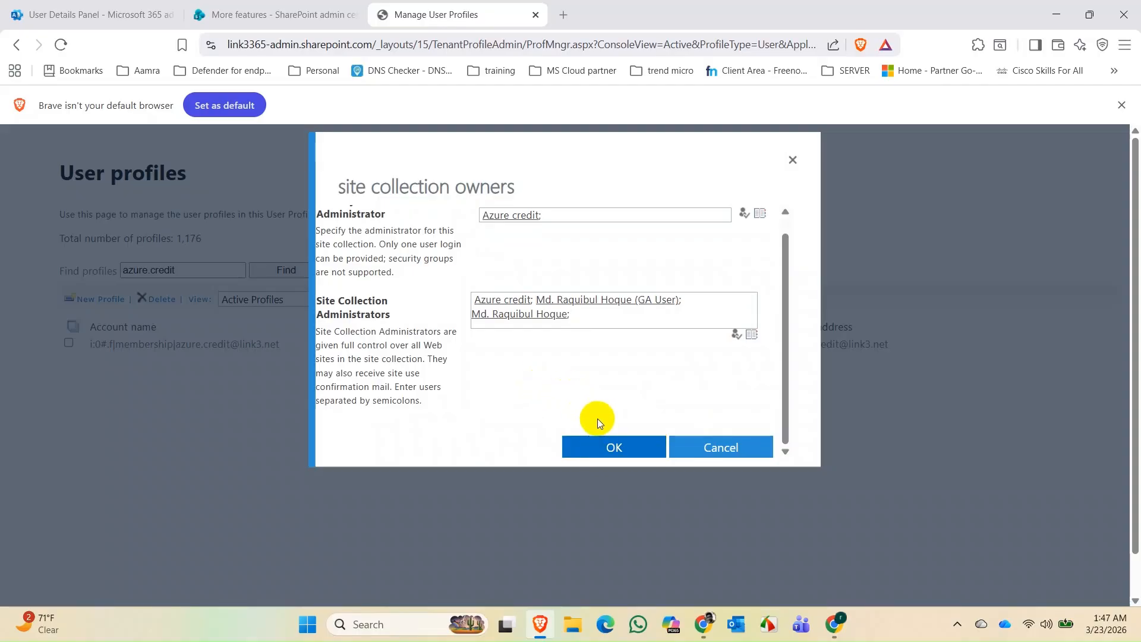
click(602, 448)
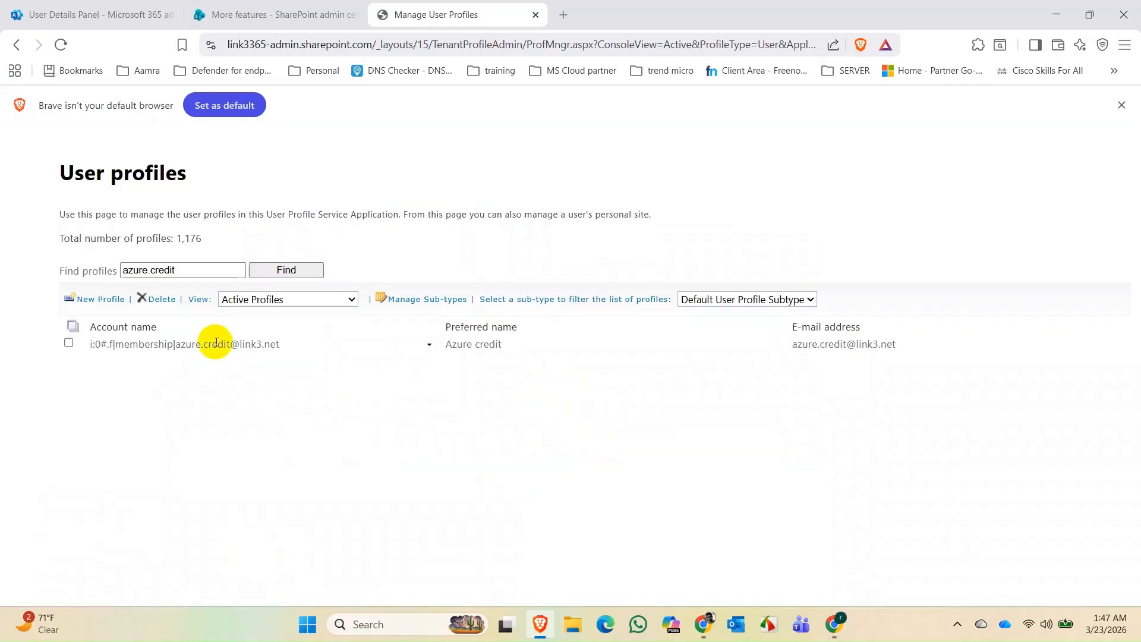
- Open Azure credit's OneDrive via Manage Personal Site and select its full address in the address bar
click(69, 343)
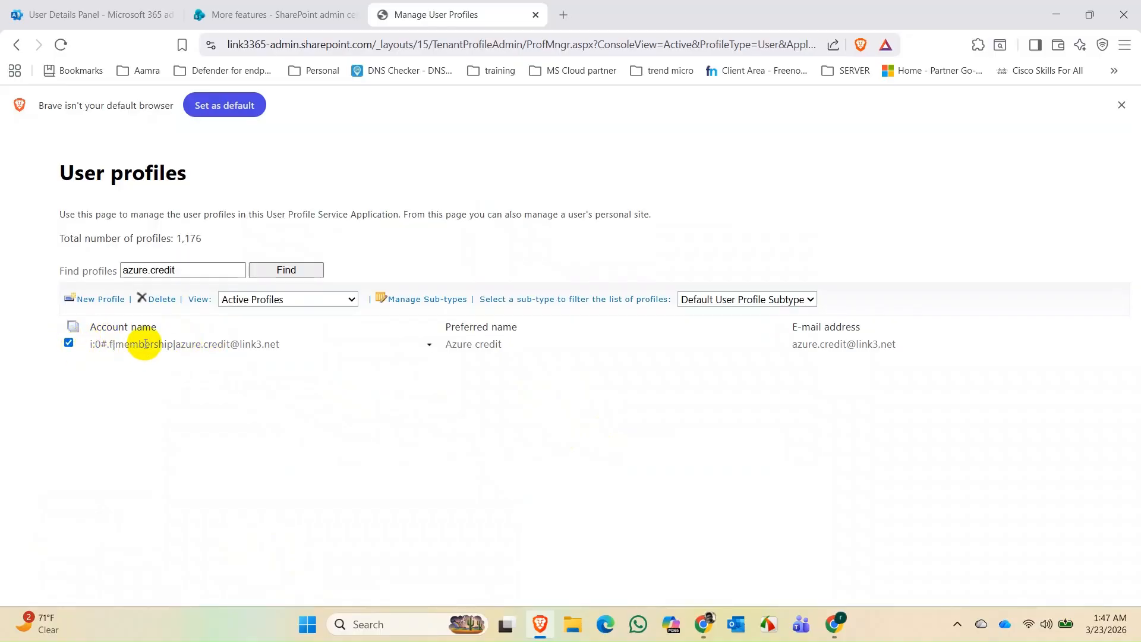
click(141, 345)
click(182, 404)
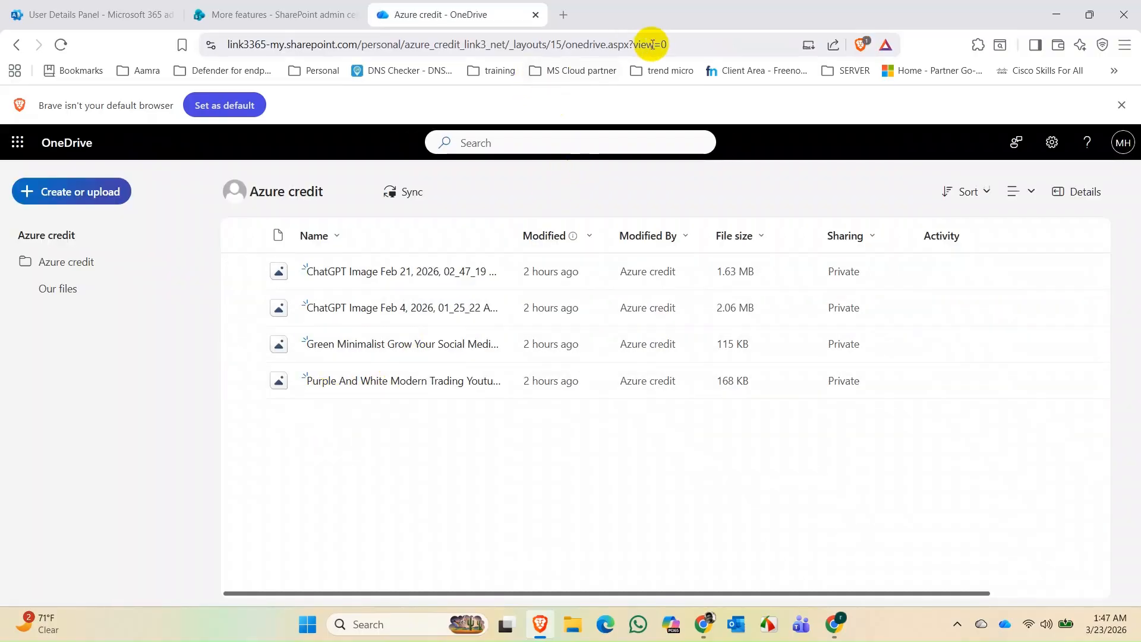
click(682, 42)
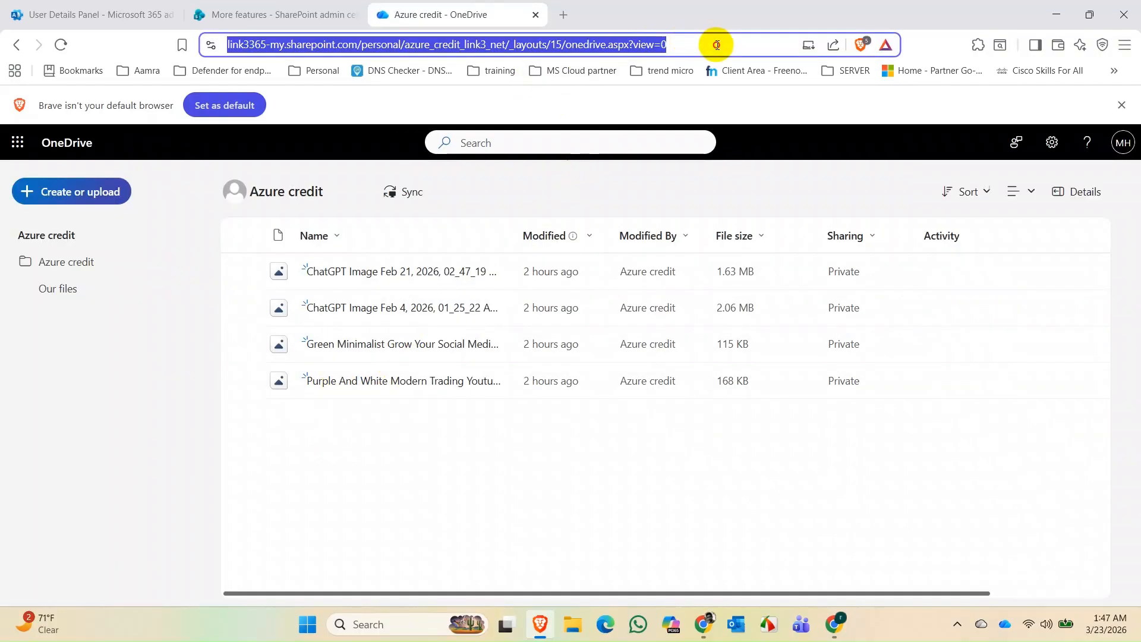
click(717, 42)
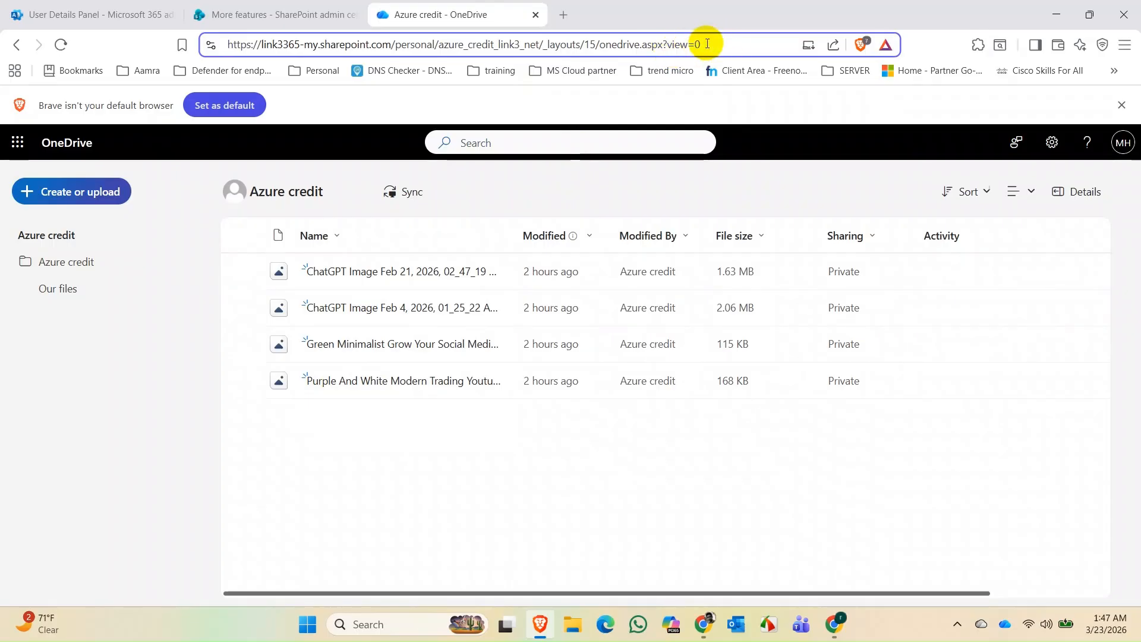
drag(726, 42, 139, 42)
key(ctrl+c)
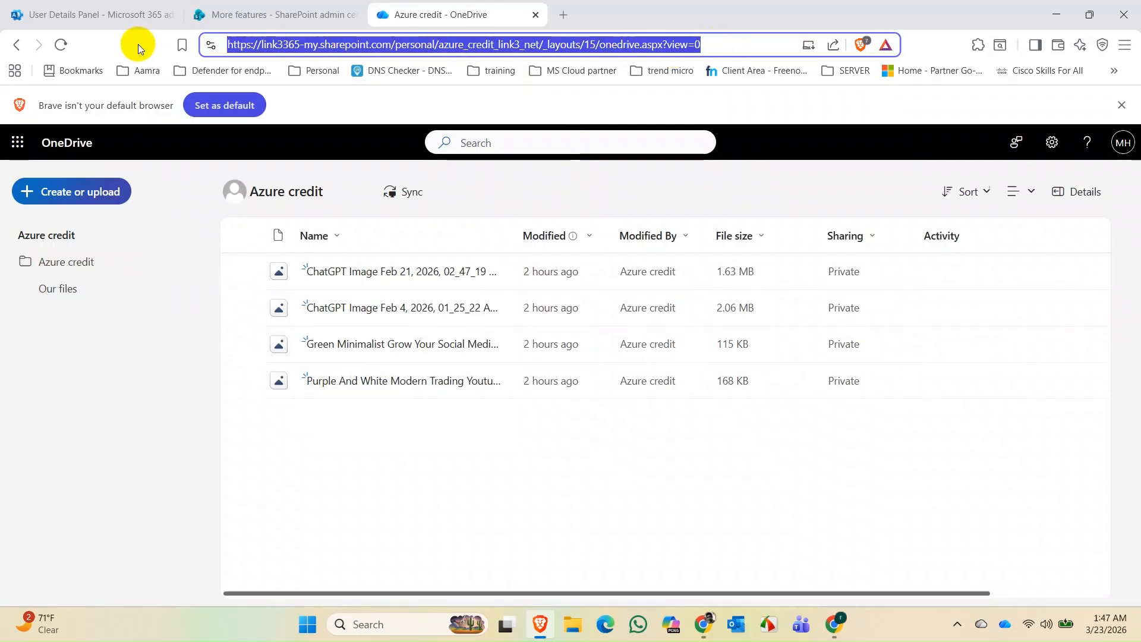
- Load the copied OneDrive address in a new Chrome tab, then return to Brave
click(703, 624)
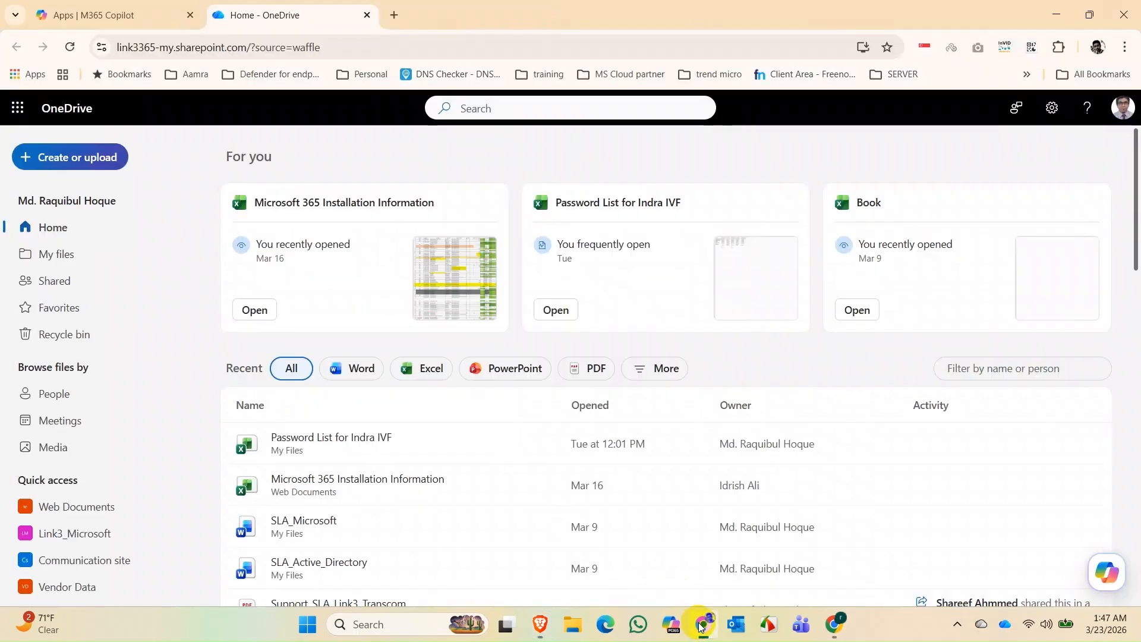
click(392, 14)
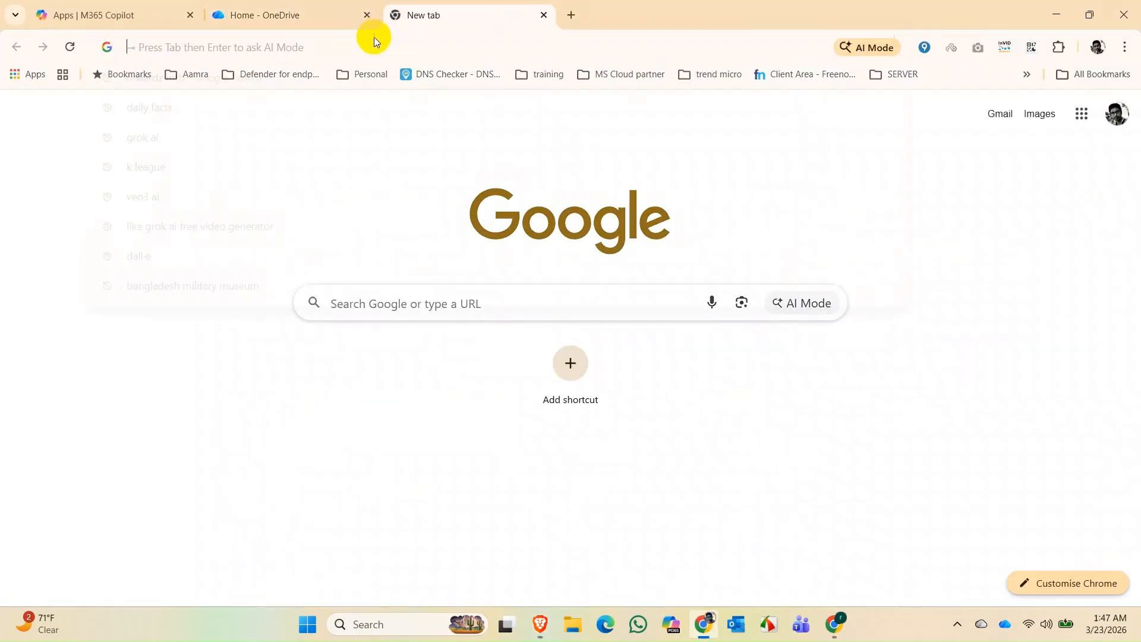
click(372, 45)
key(ctrl+v)
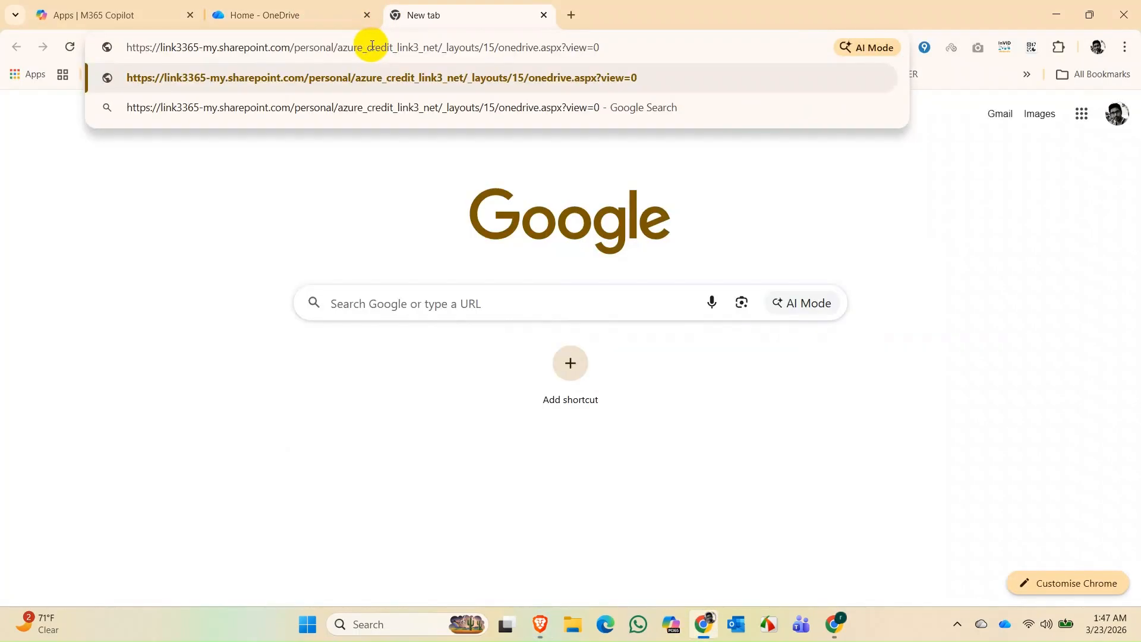
key(Return)
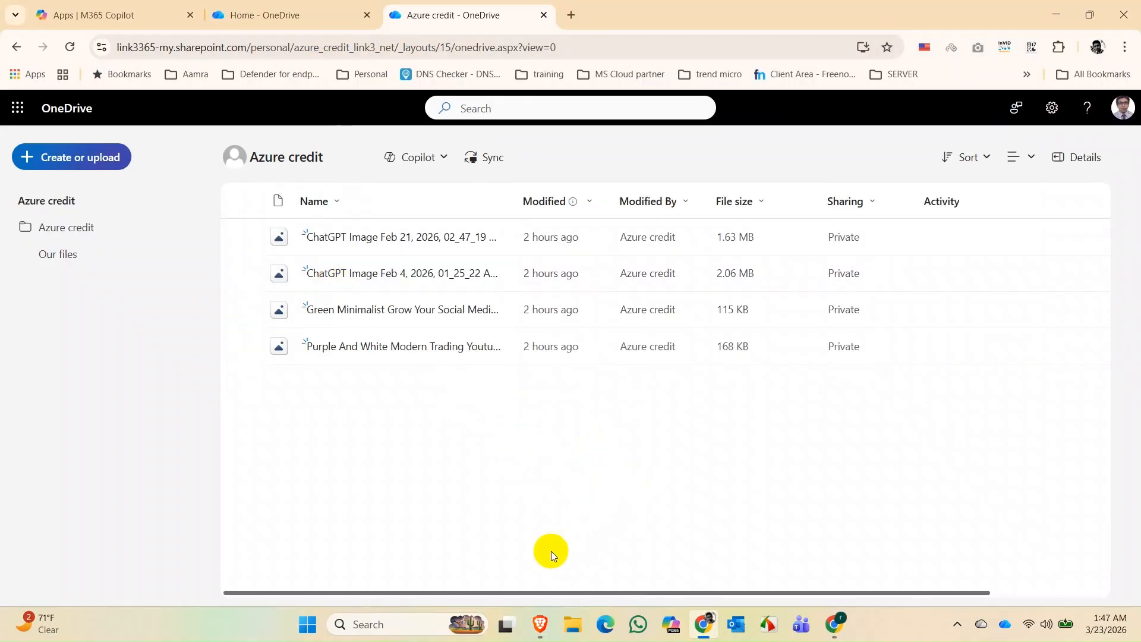
click(539, 624)
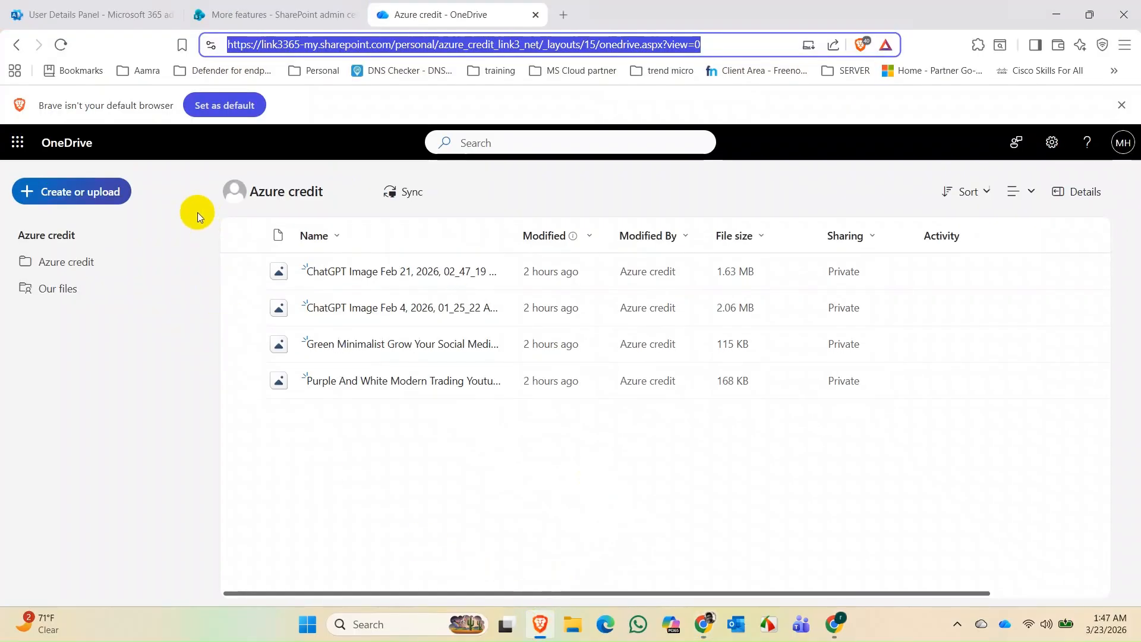
- Move between the Users, SharePoint admin and OneDrive tabs, ending on the More features page
click(67, 13)
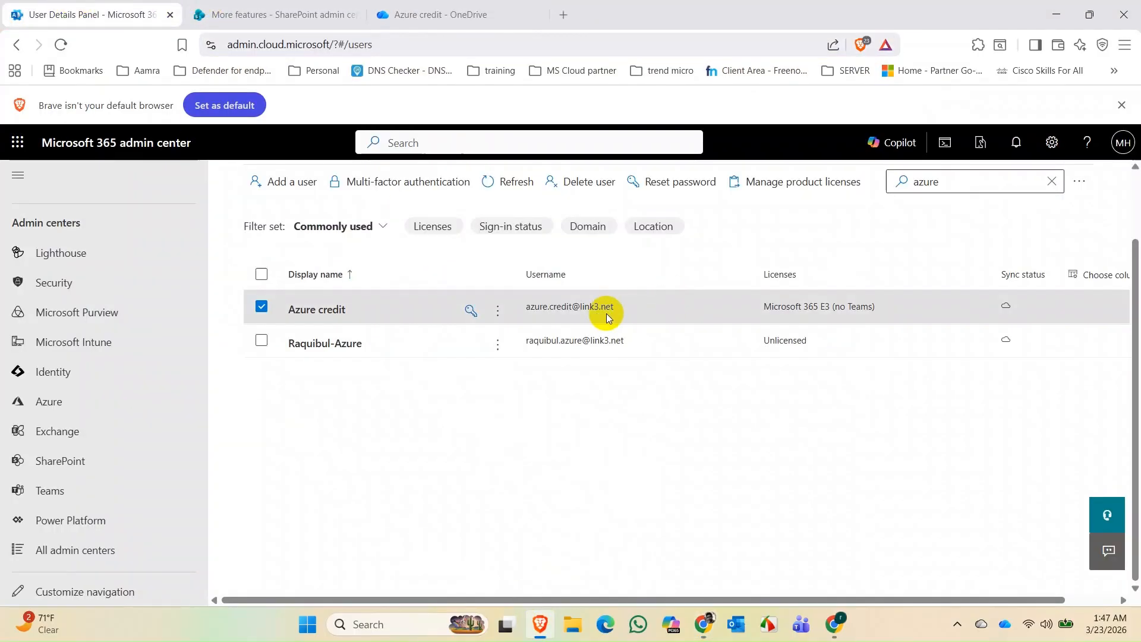
click(225, 14)
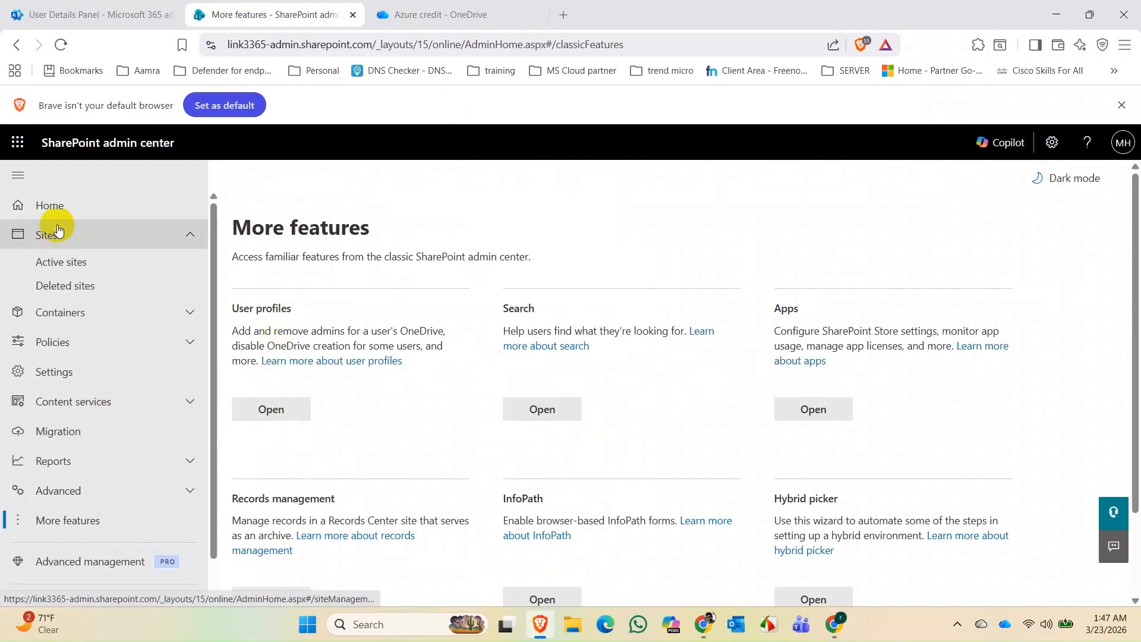
click(117, 153)
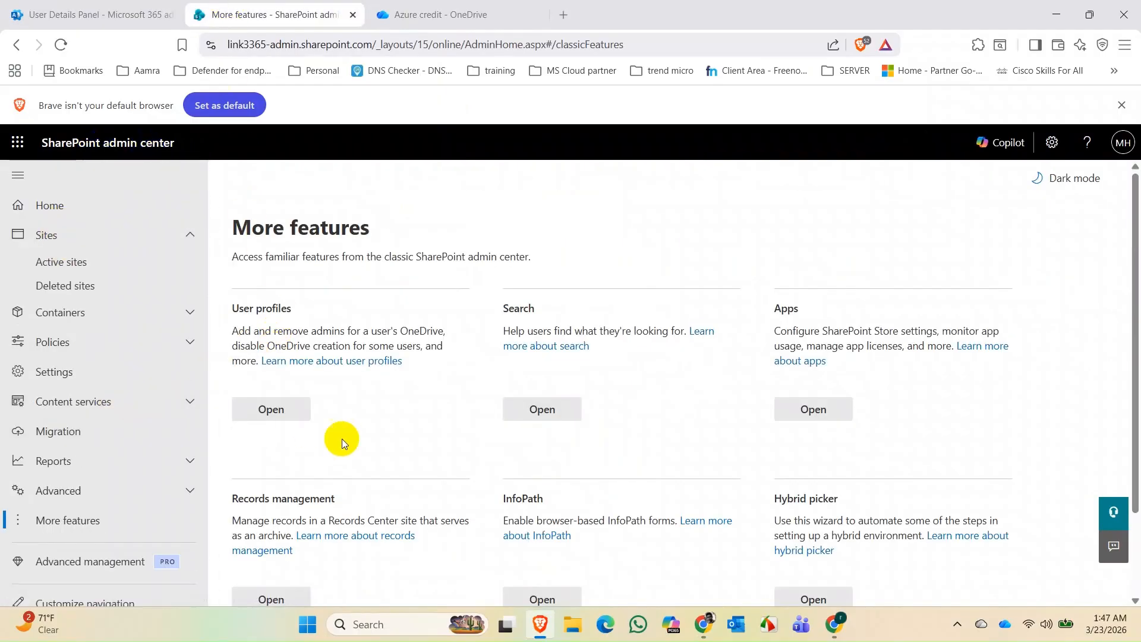
click(464, 14)
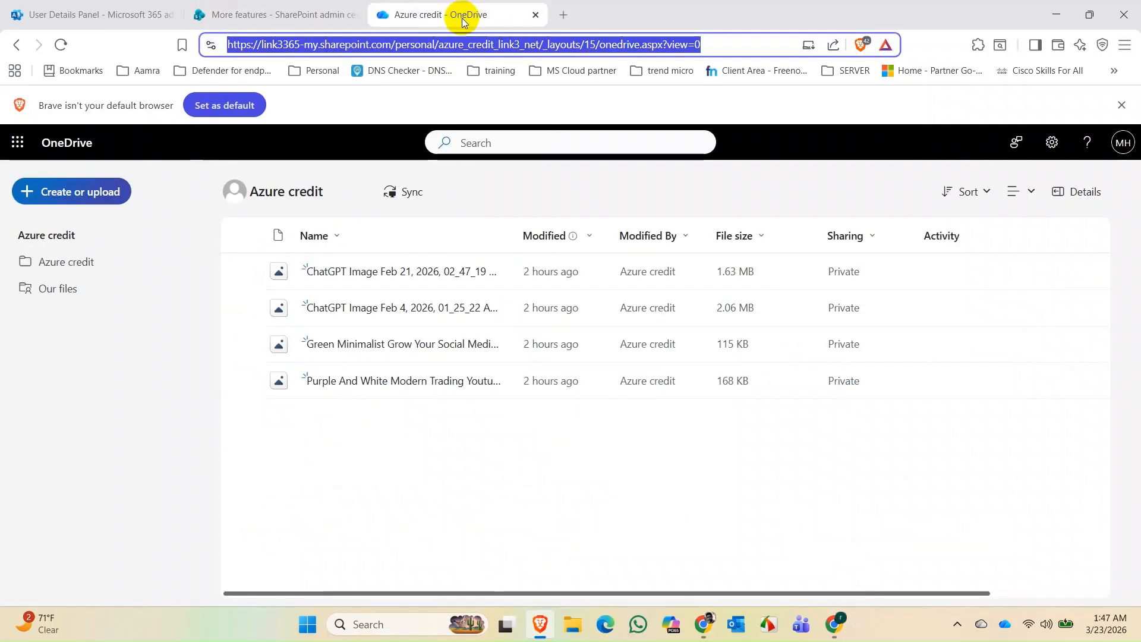
click(296, 16)
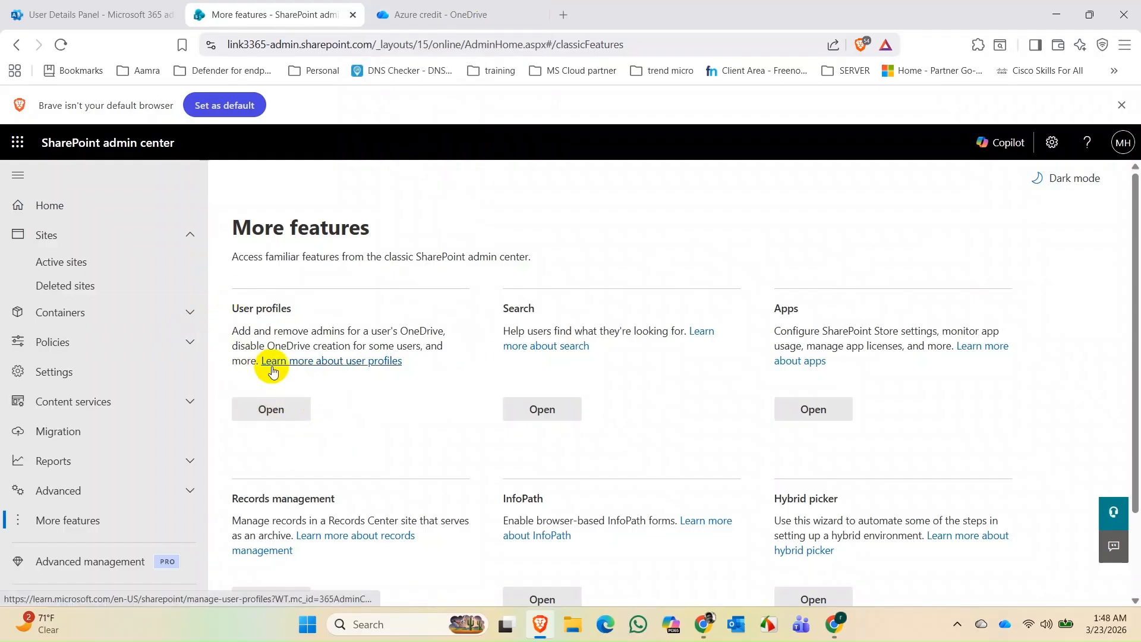
- Open the classic User profiles page and go on to Manage User Profiles
click(268, 405)
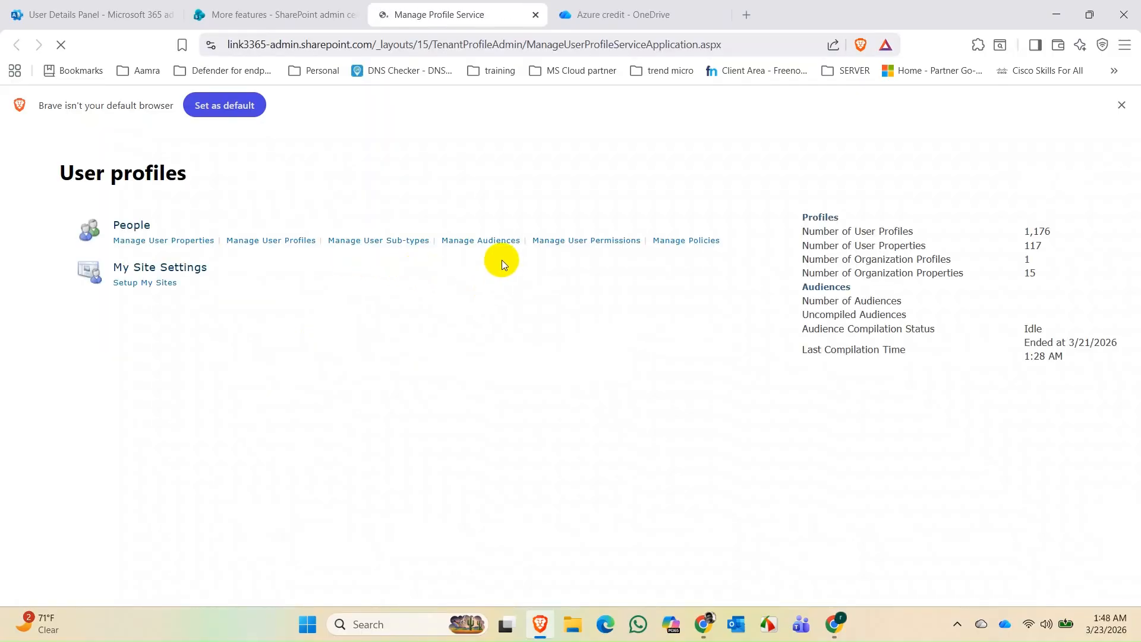
click(268, 245)
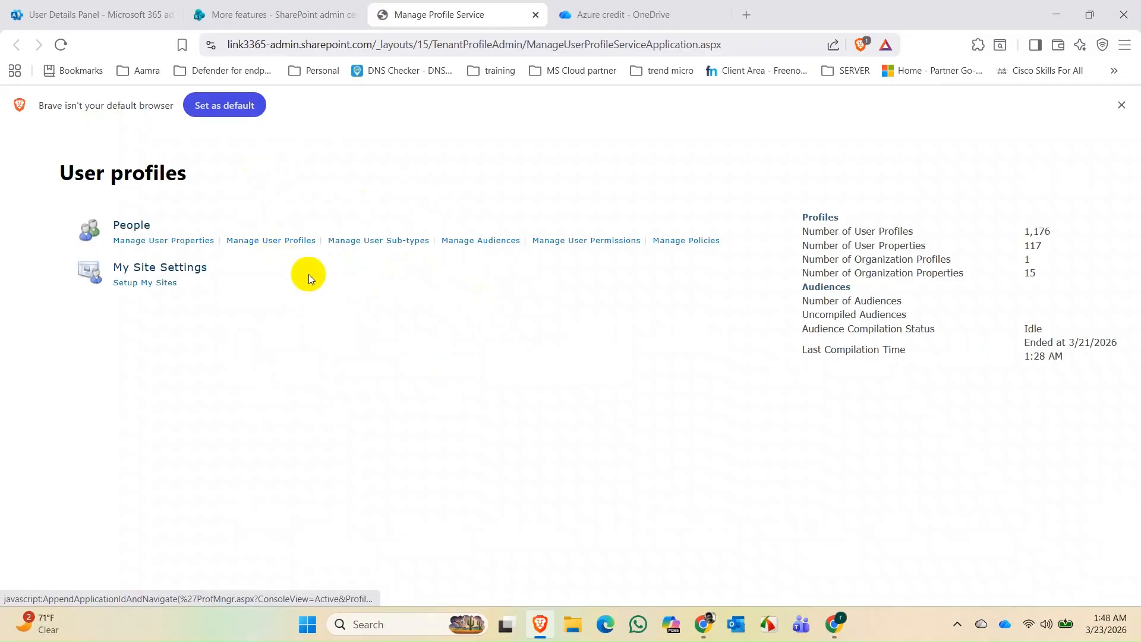